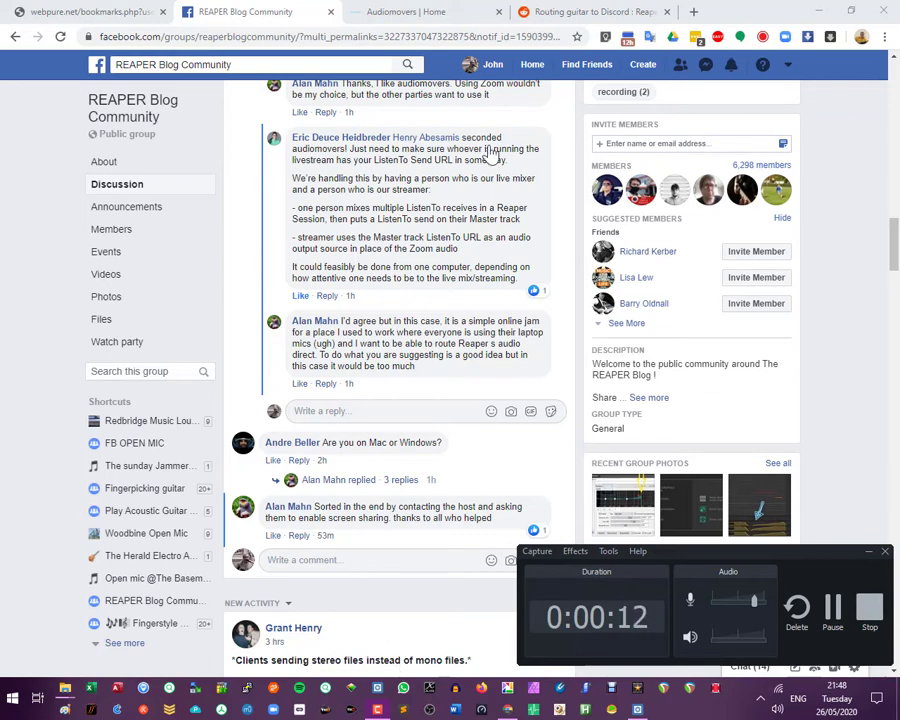
Search the web for OBS Studio, download its Windows installer from obsproject.com and keep the file
left_click(596, 12)
type("obs")
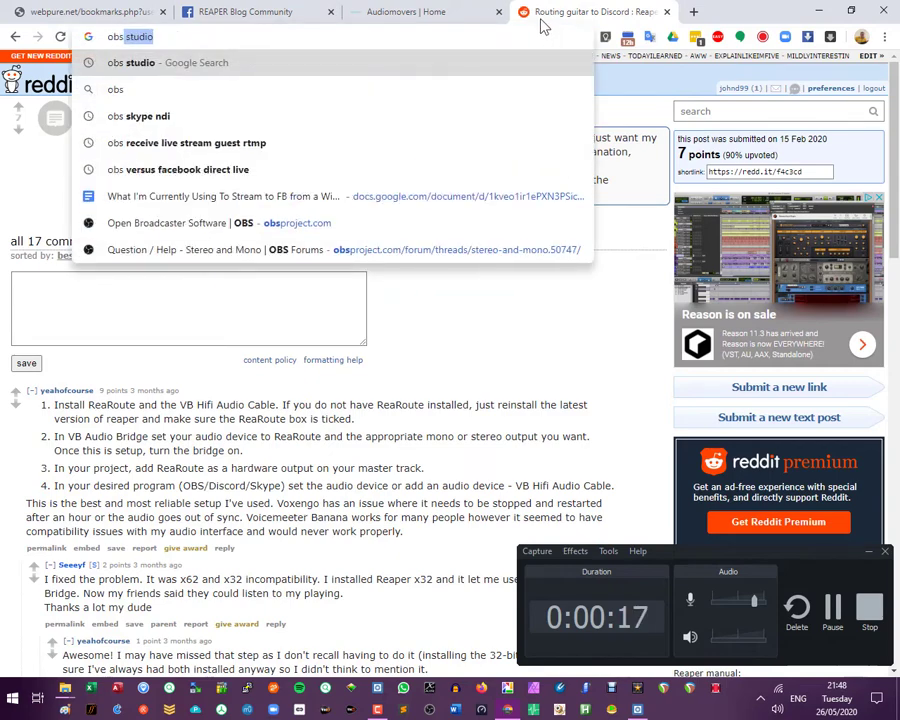
key("Return")
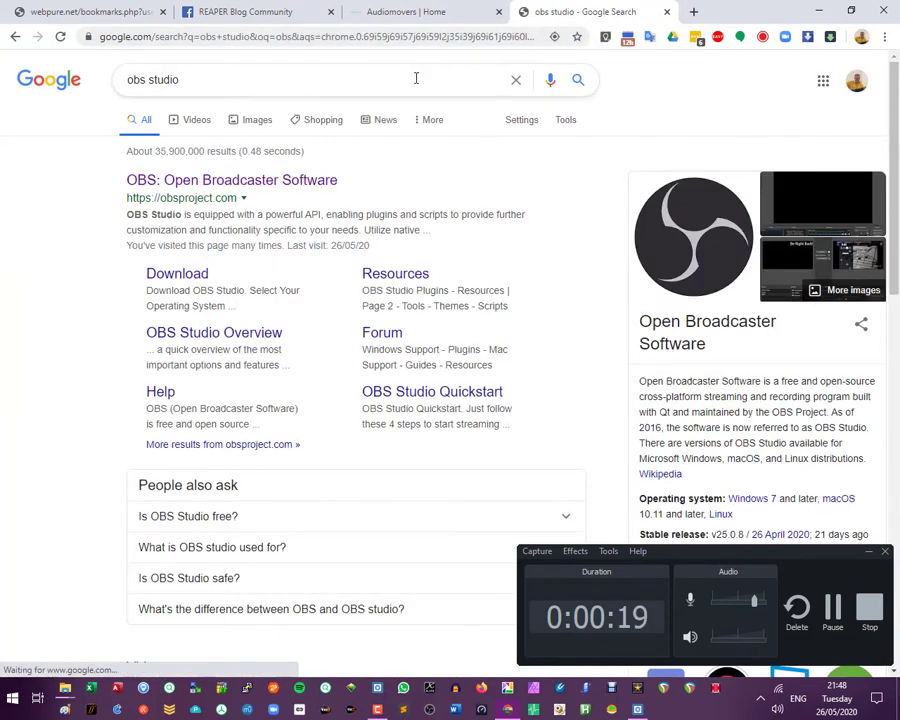
left_click(302, 183)
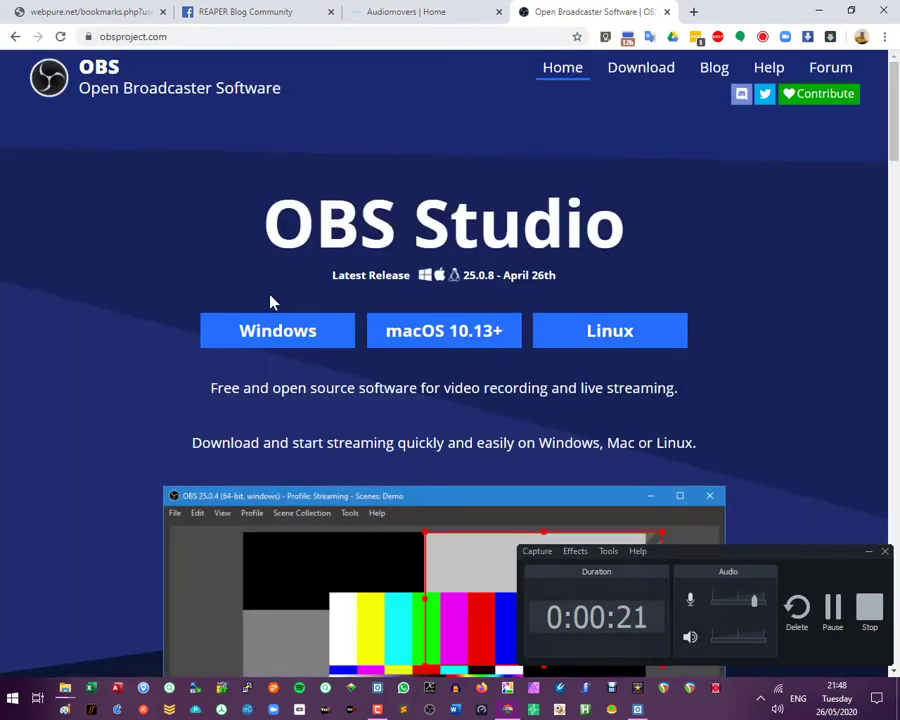
left_click(284, 342)
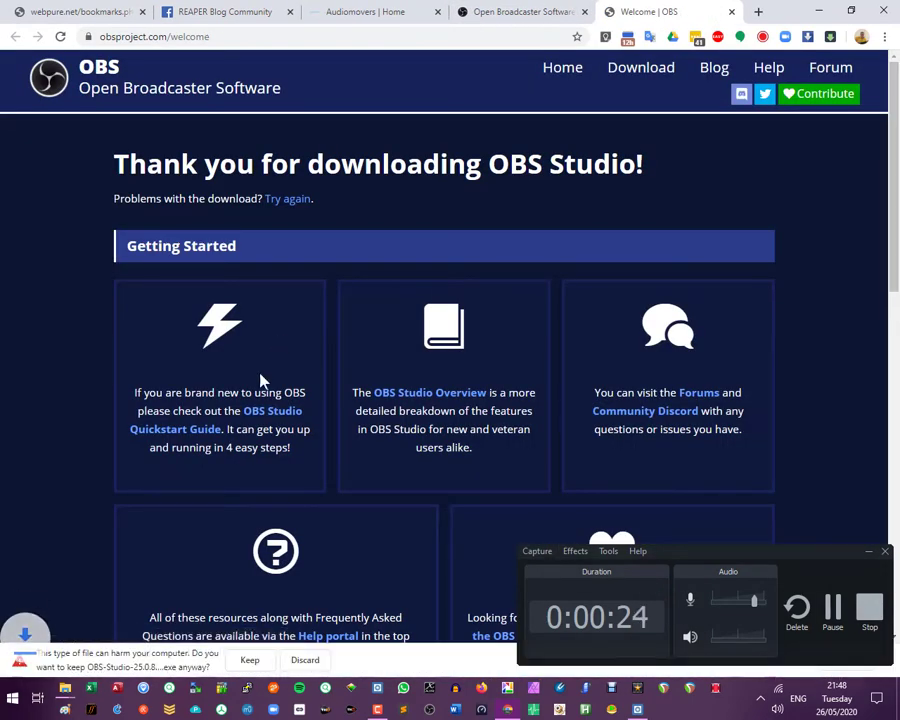
left_click(252, 661)
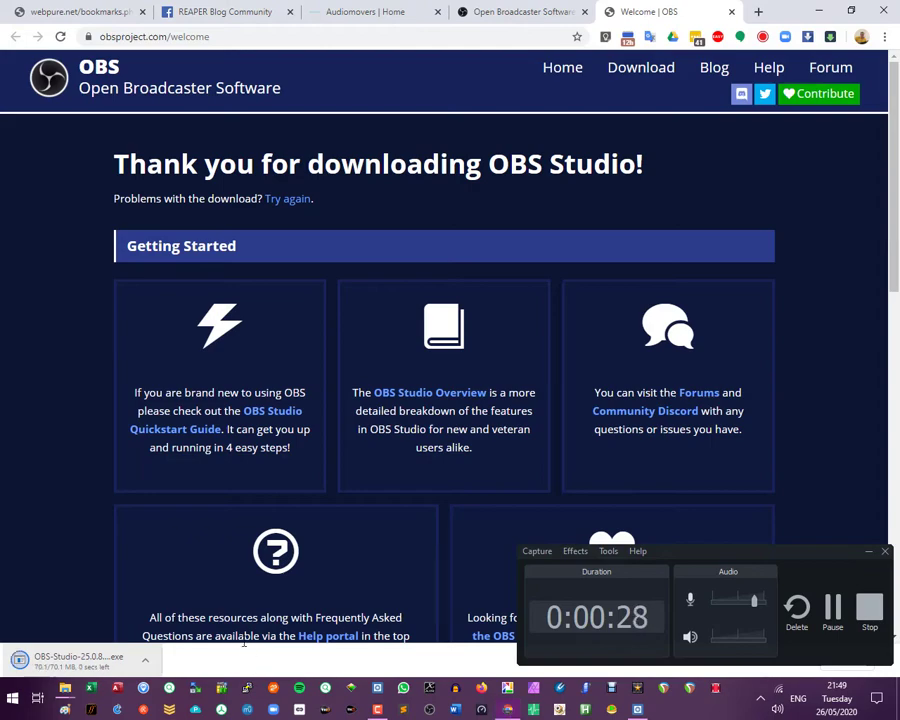
Install OBS Studio 25.0.8 in the default folder, launch it and switch to its unobstructed main window
left_click(97, 664)
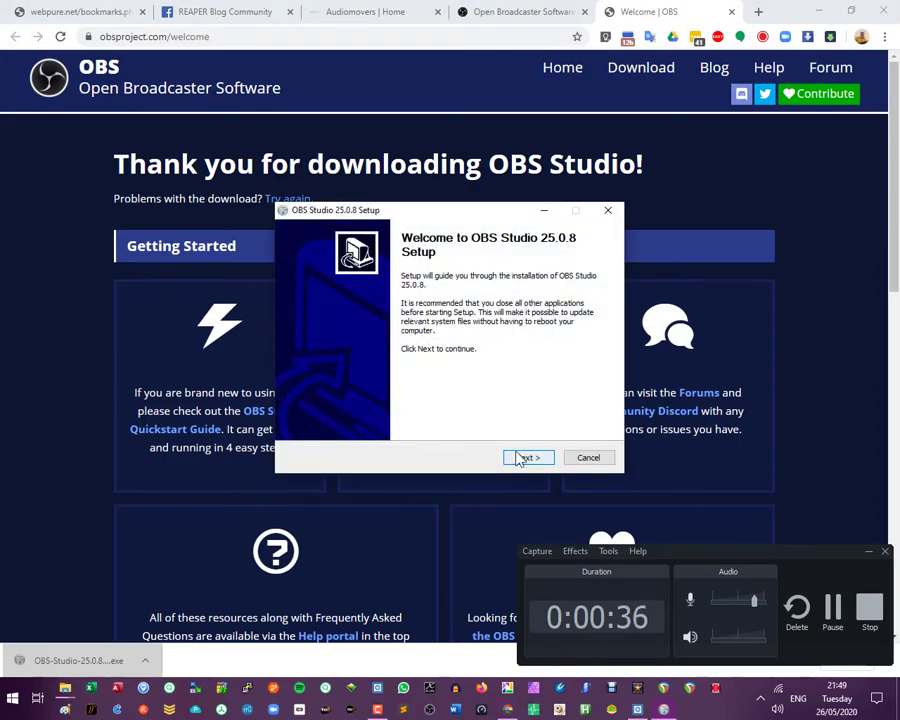
left_click(522, 457)
left_click(521, 460)
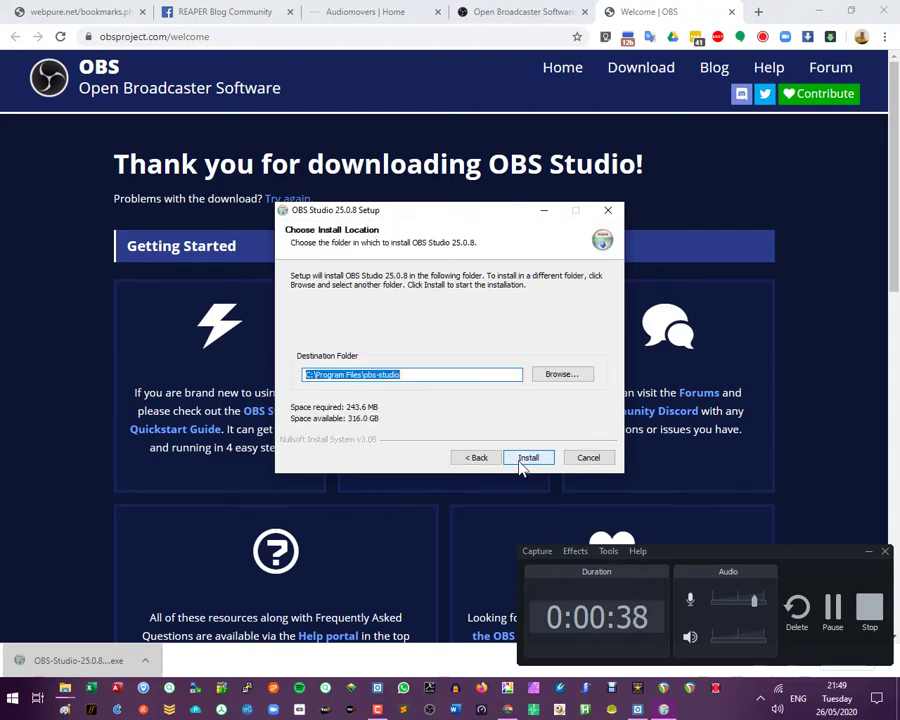
left_click(521, 460)
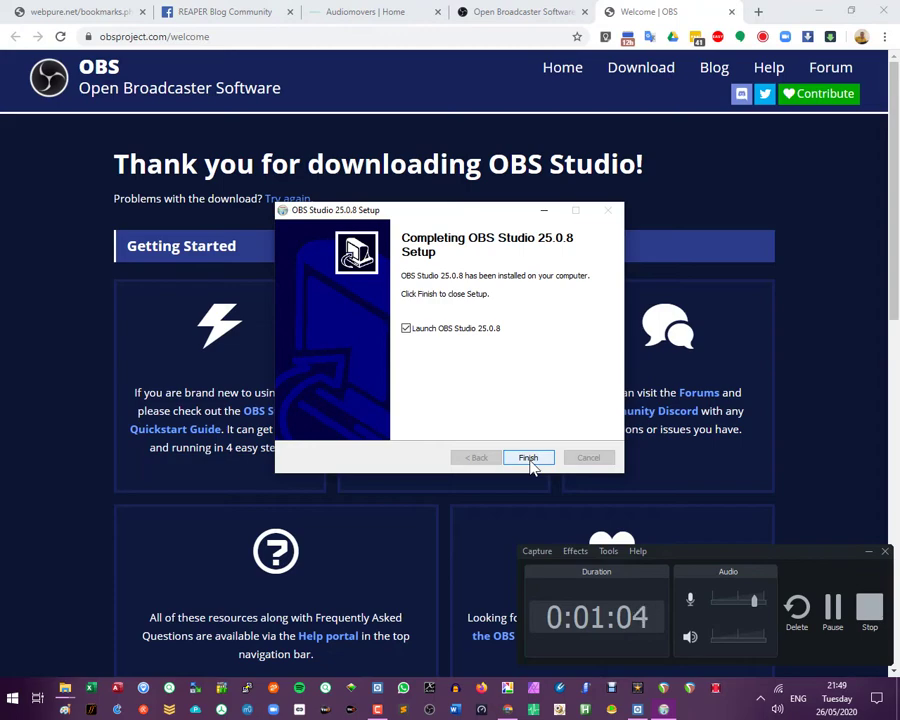
left_click(529, 459)
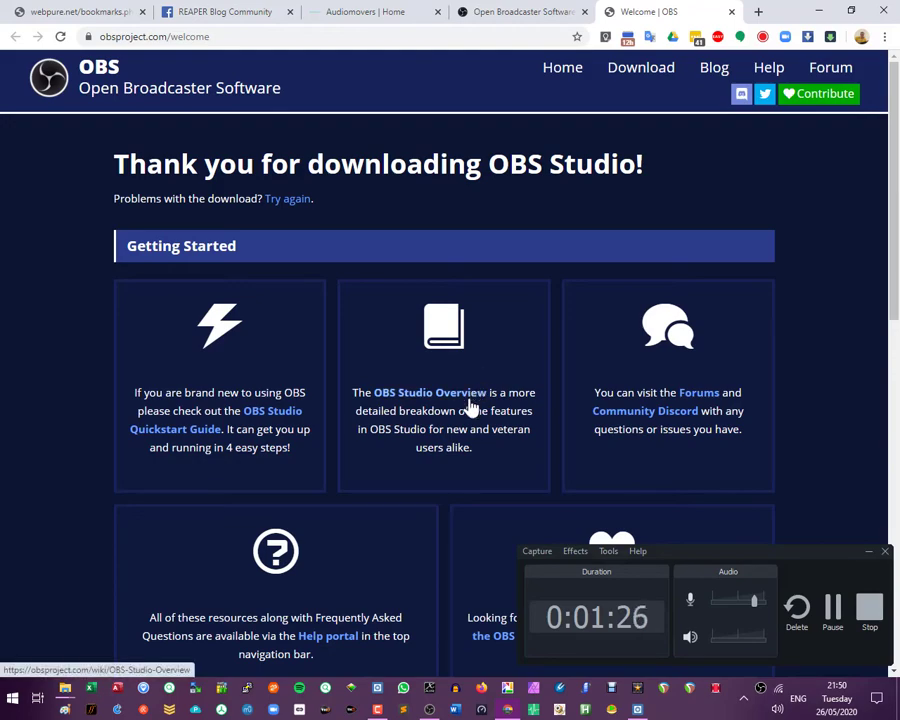
left_click(430, 708)
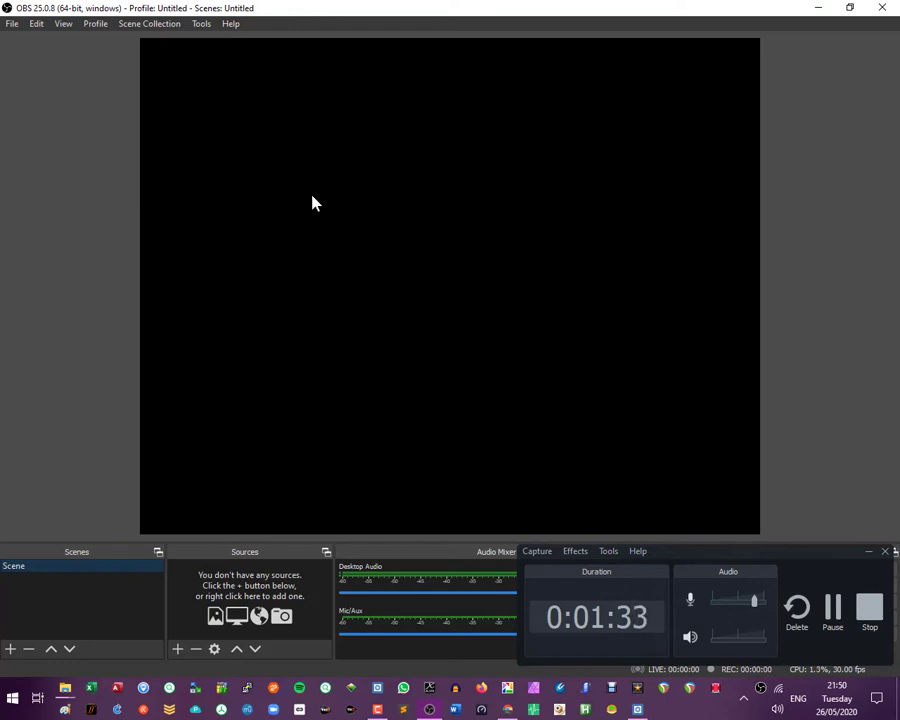
left_click_drag(770, 551, 843, 660)
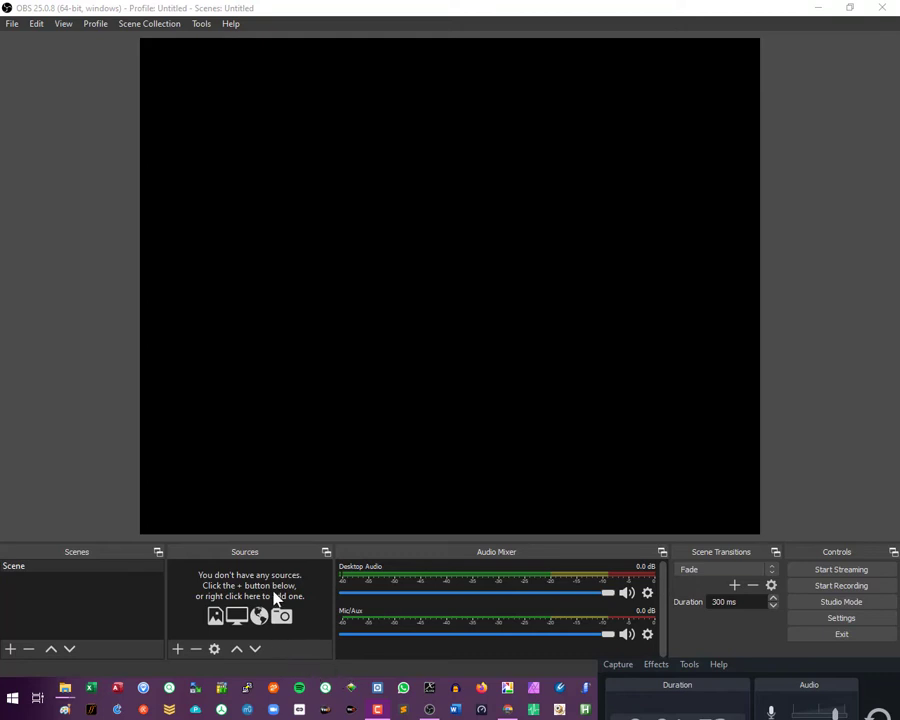
Add an Audio Input Capture source to the scene using the IN 1-2 (BEHRINGER UMC 404HD 192k) device
left_click(201, 24)
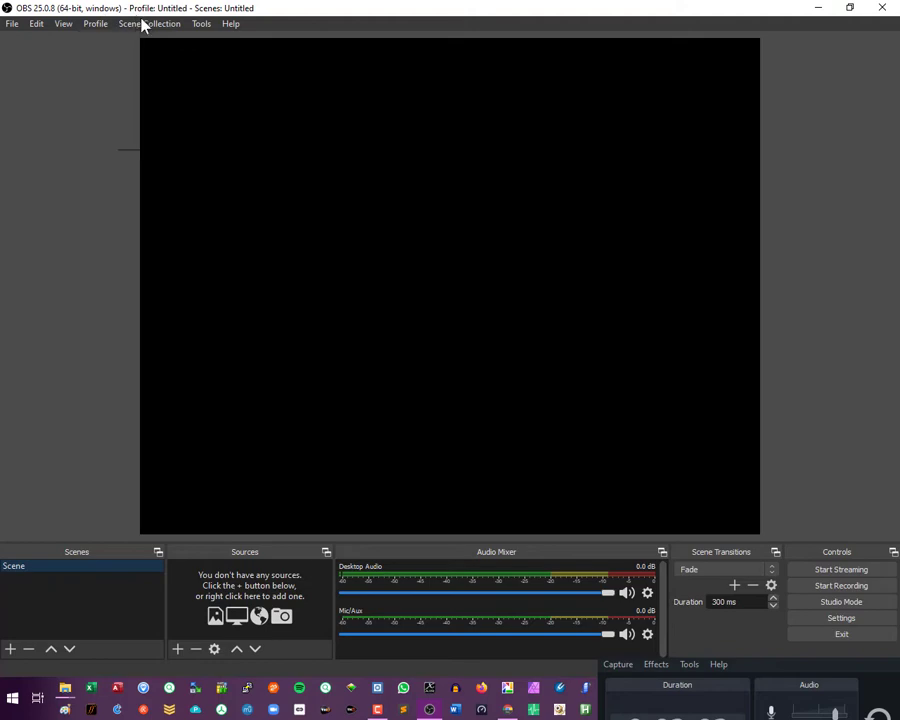
left_click(229, 598)
right_click(231, 596)
mouse_move(250, 610)
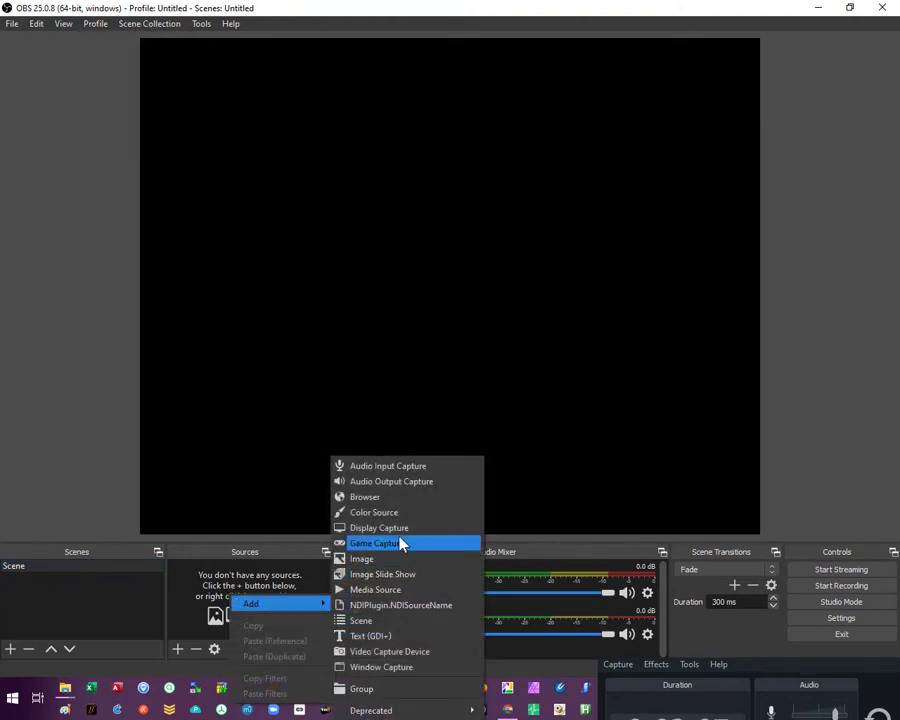
left_click(376, 468)
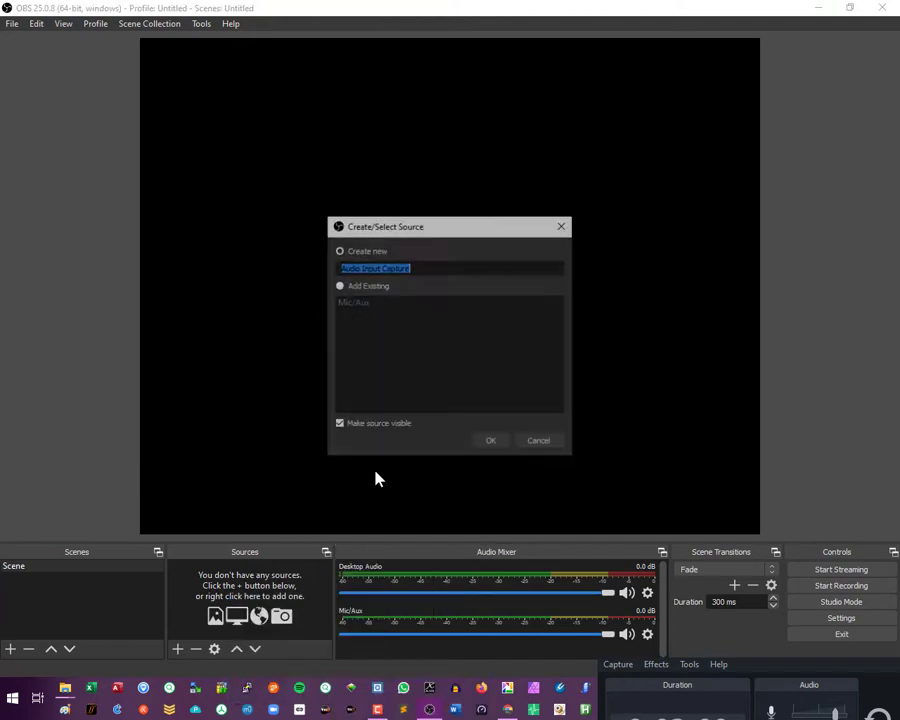
left_click(488, 446)
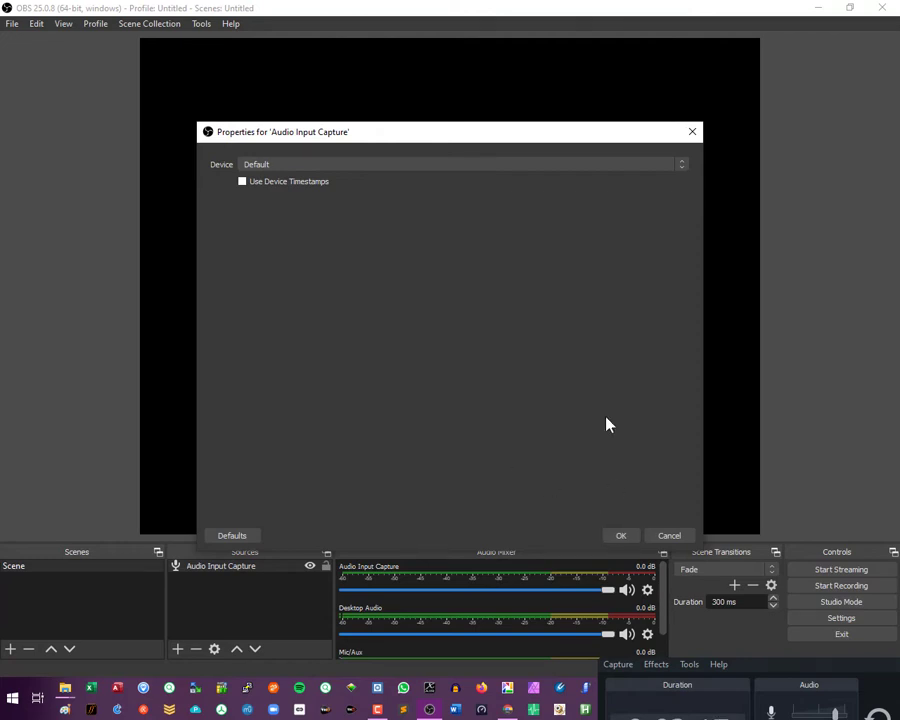
left_click(498, 166)
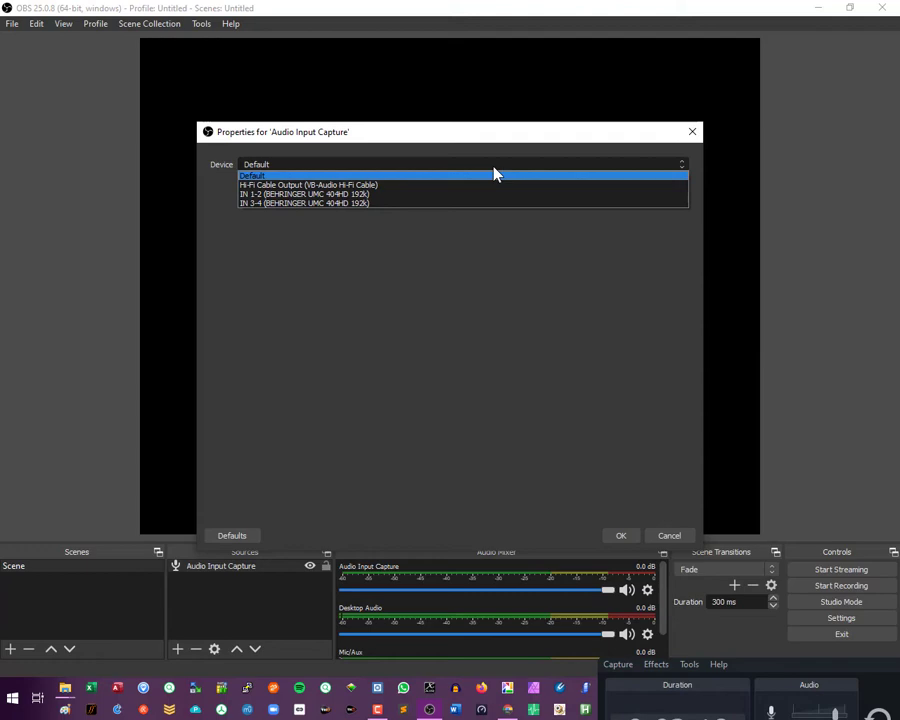
left_click(406, 195)
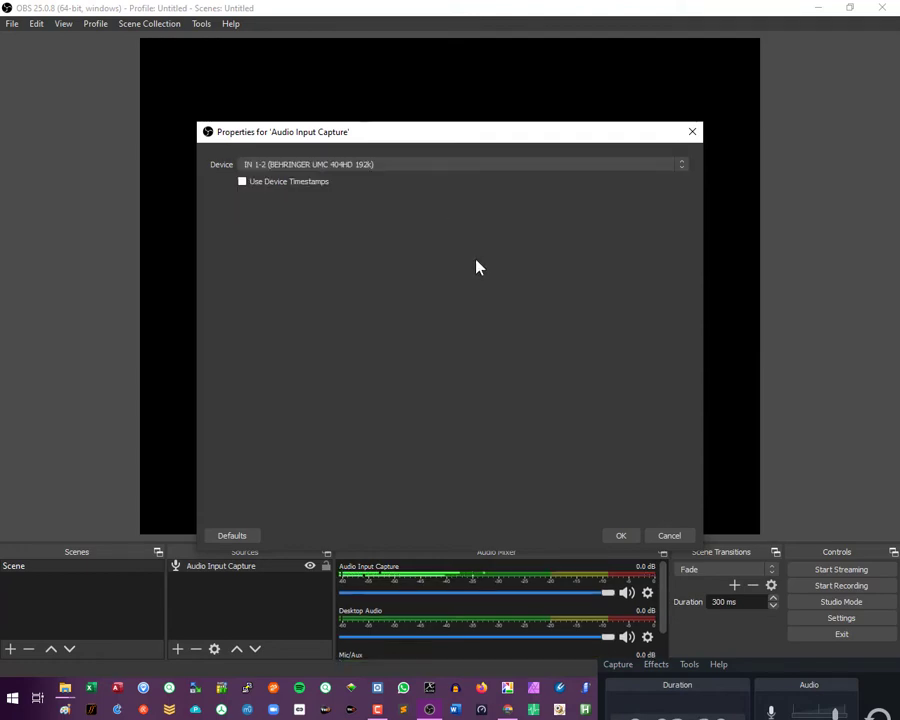
left_click(621, 536)
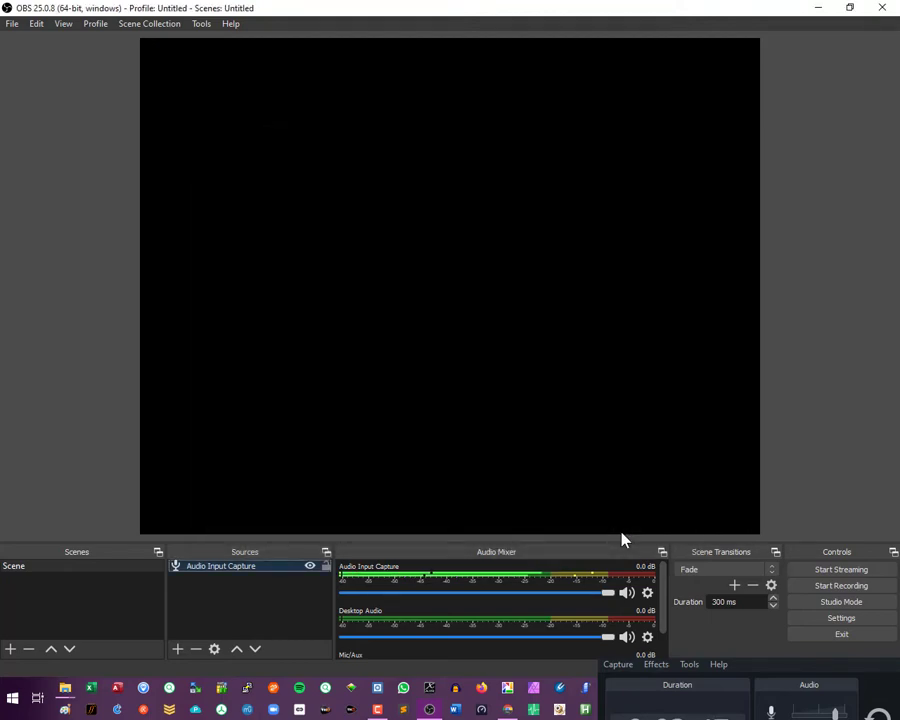
Add a new Video Capture Device source to the scene, keeping the default source name
right_click(257, 603)
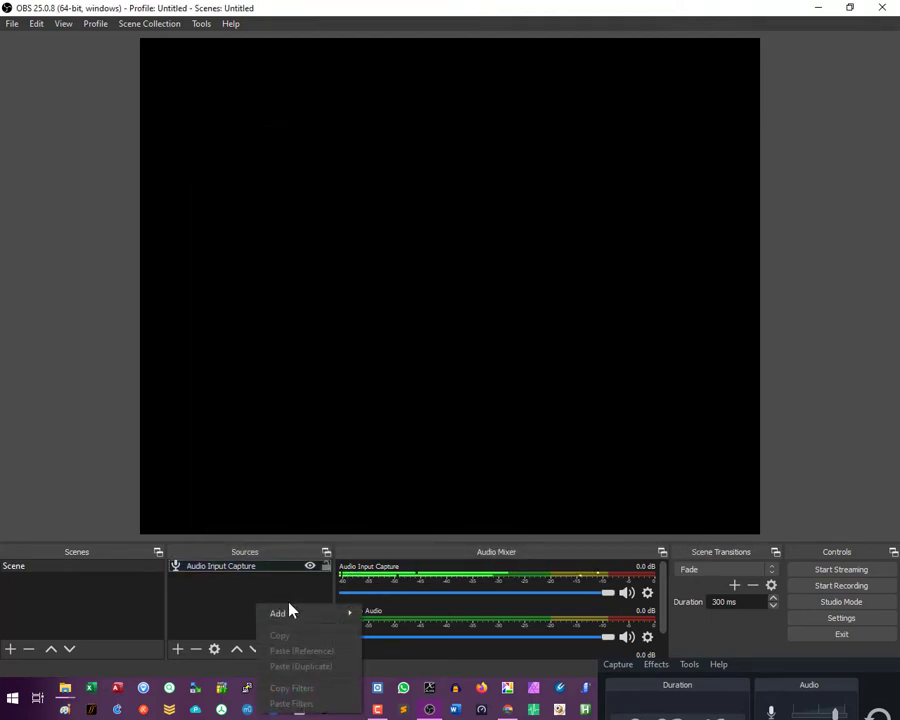
mouse_move(293, 620)
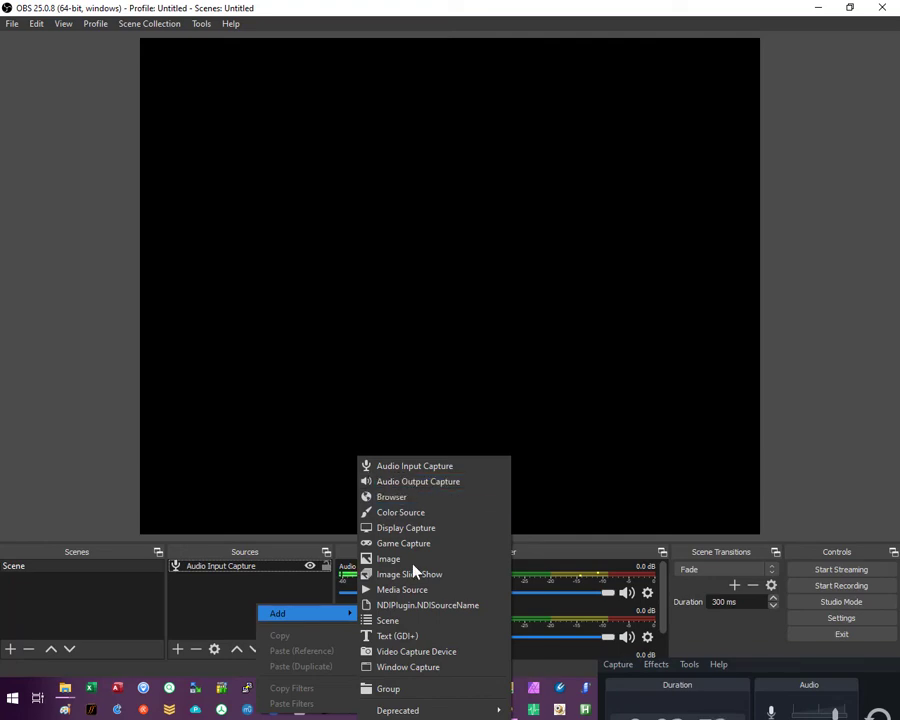
left_click(424, 652)
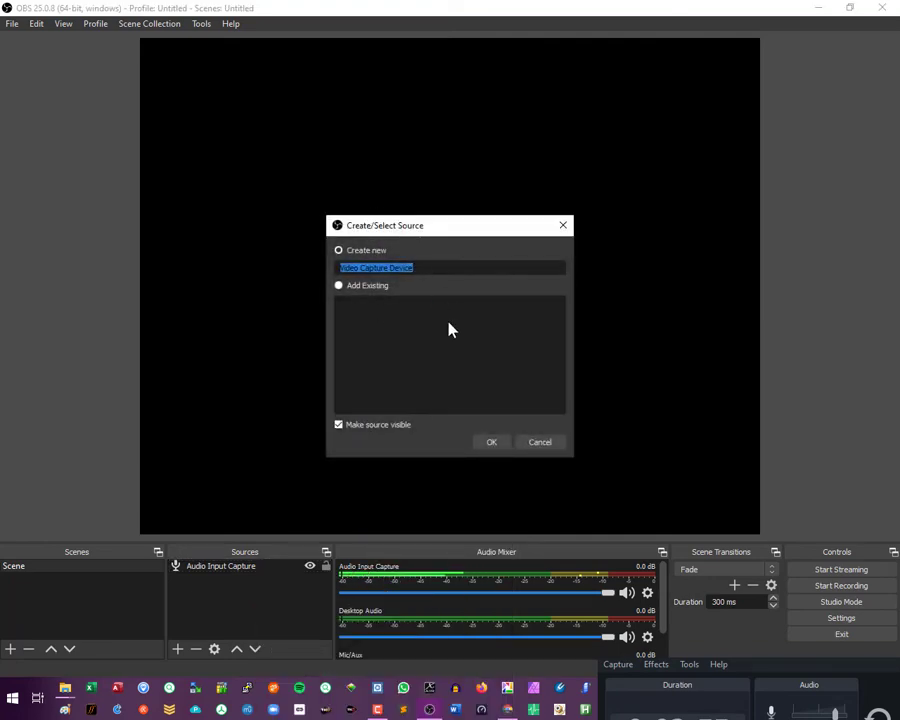
left_click(490, 446)
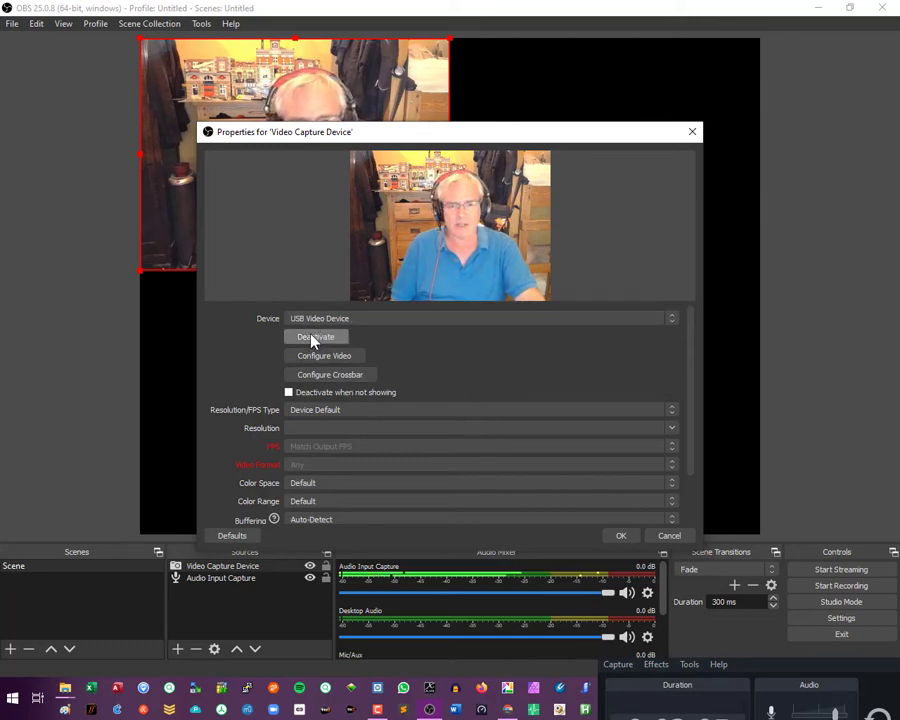
Enable automatic focus and automatic exposure in the camera control settings of the video capture device
left_click(330, 358)
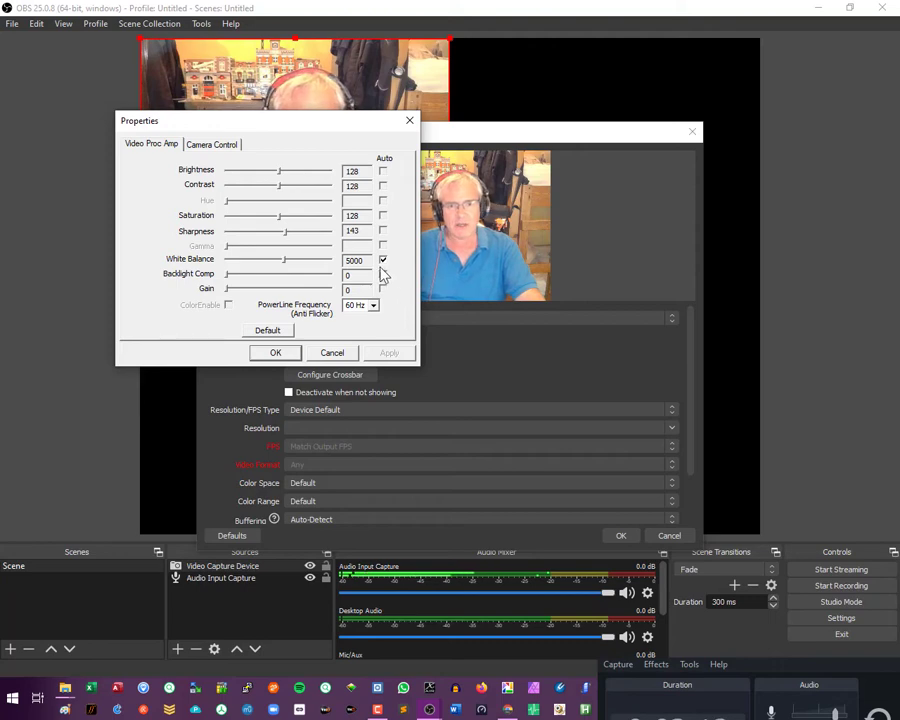
left_click(216, 145)
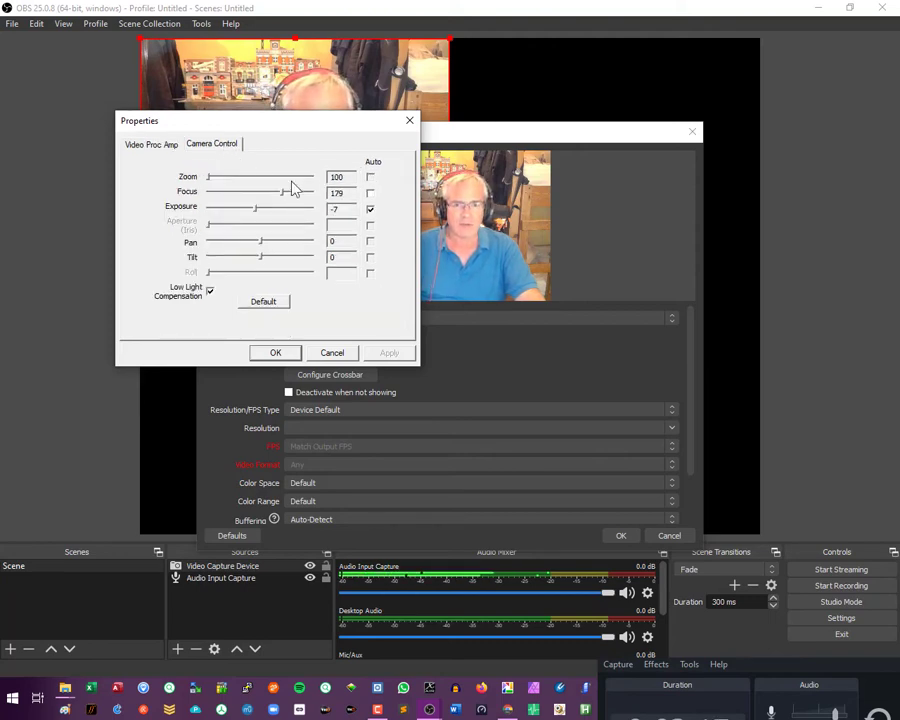
left_click(370, 209)
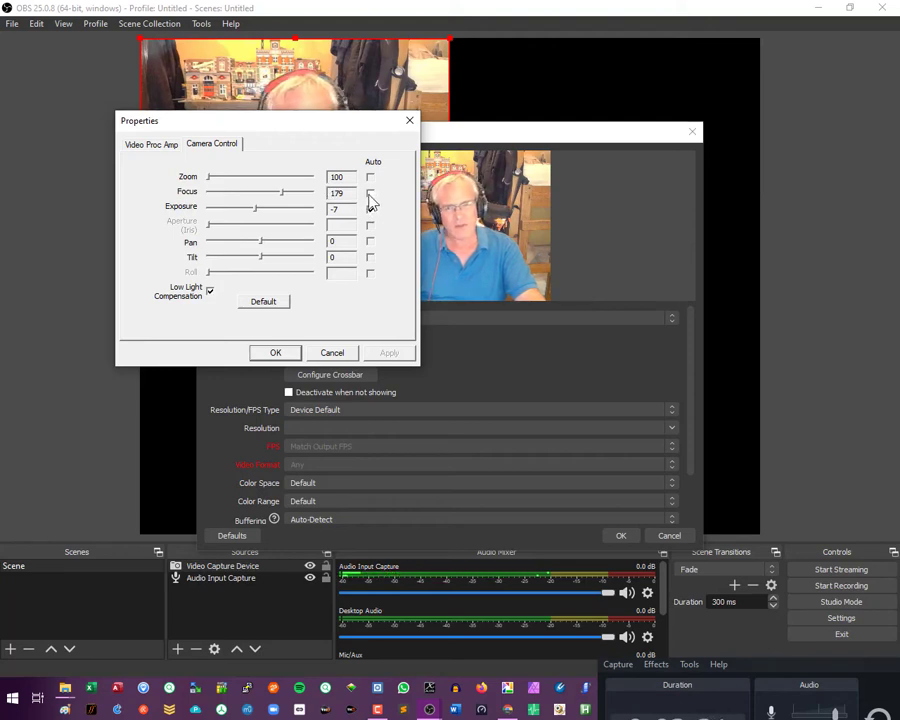
left_click(370, 193)
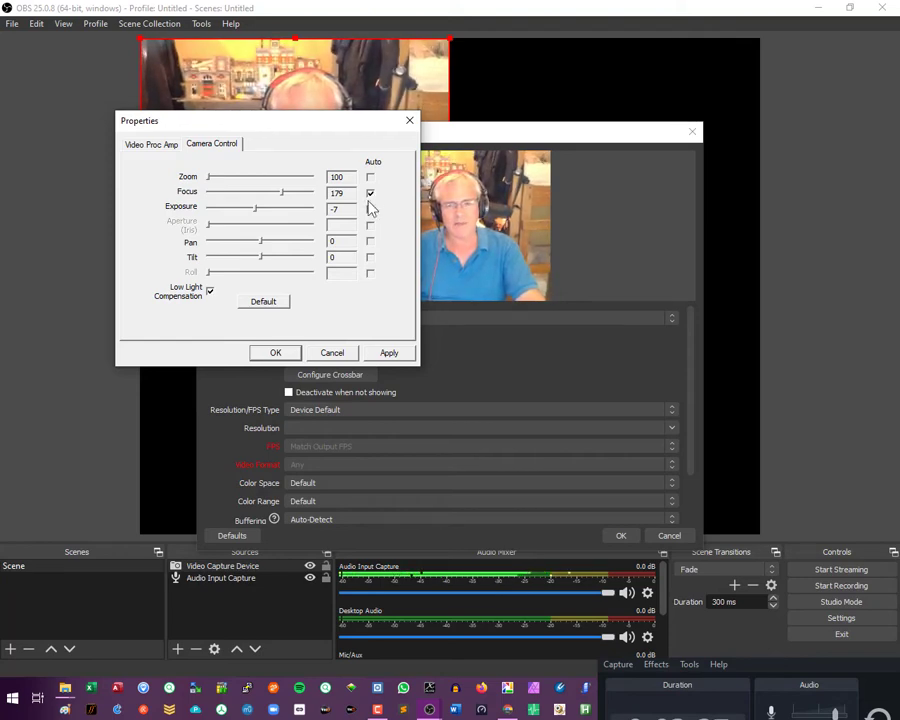
left_click(369, 208)
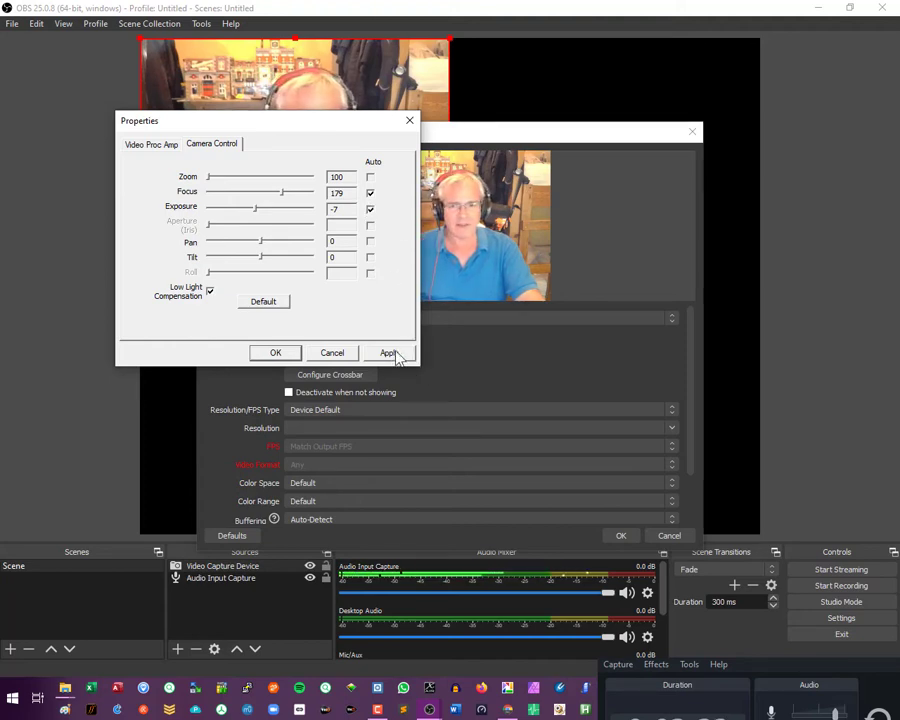
left_click(281, 356)
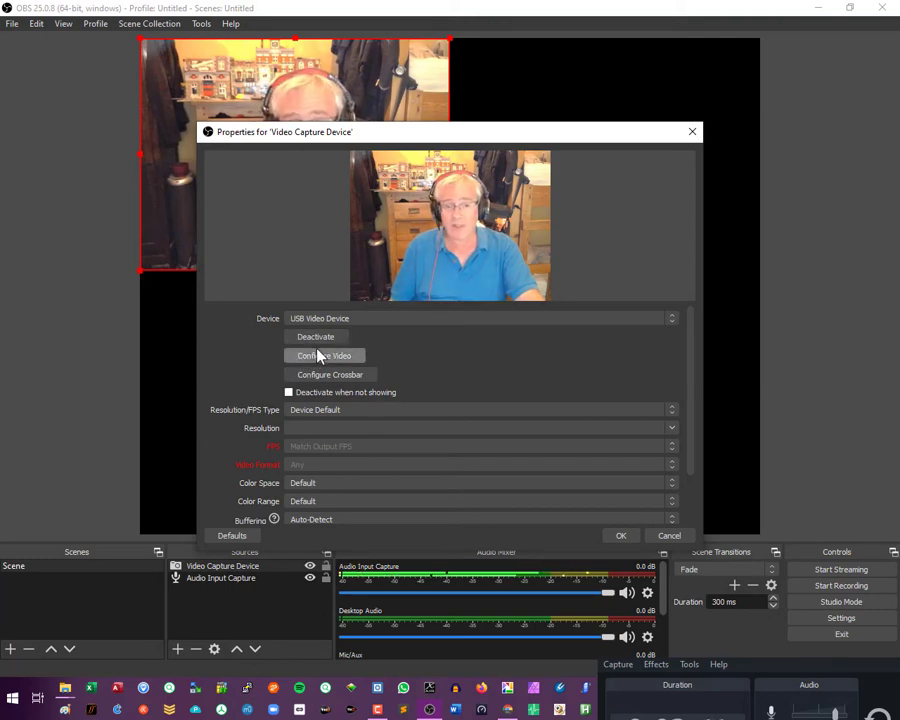
Deactivate and reactivate the camera, and set the video capture device to a custom 1920x1080 resolution at 30 FPS
left_click(318, 340)
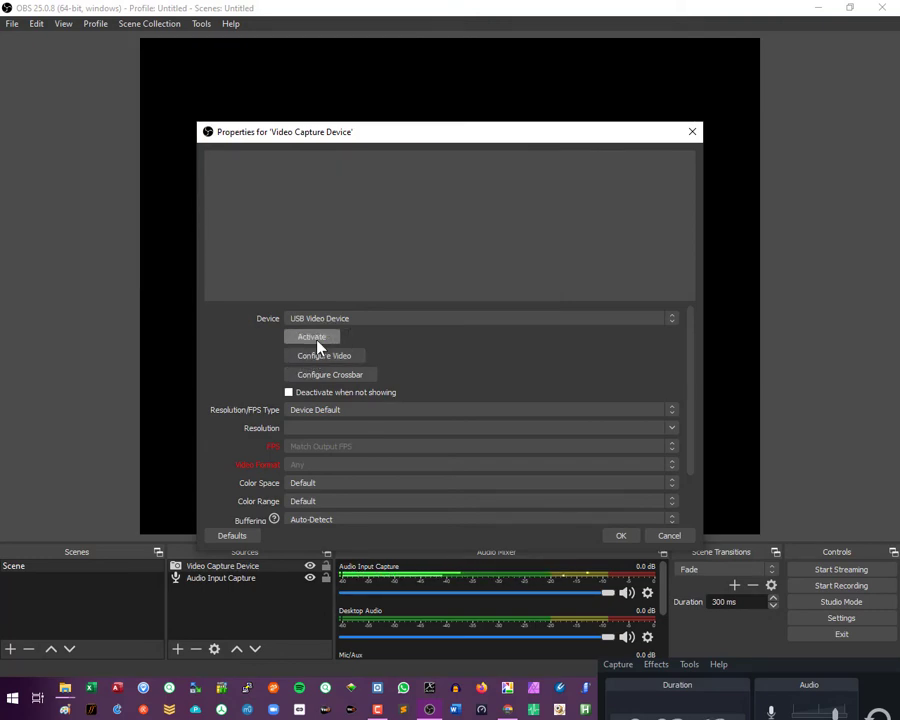
left_click(316, 340)
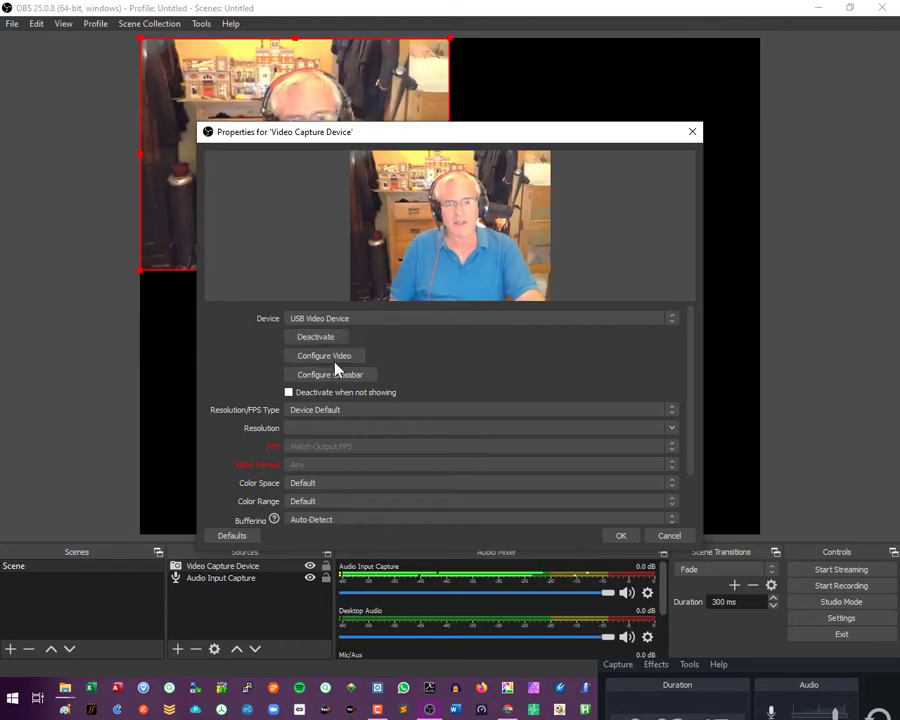
left_click(670, 413)
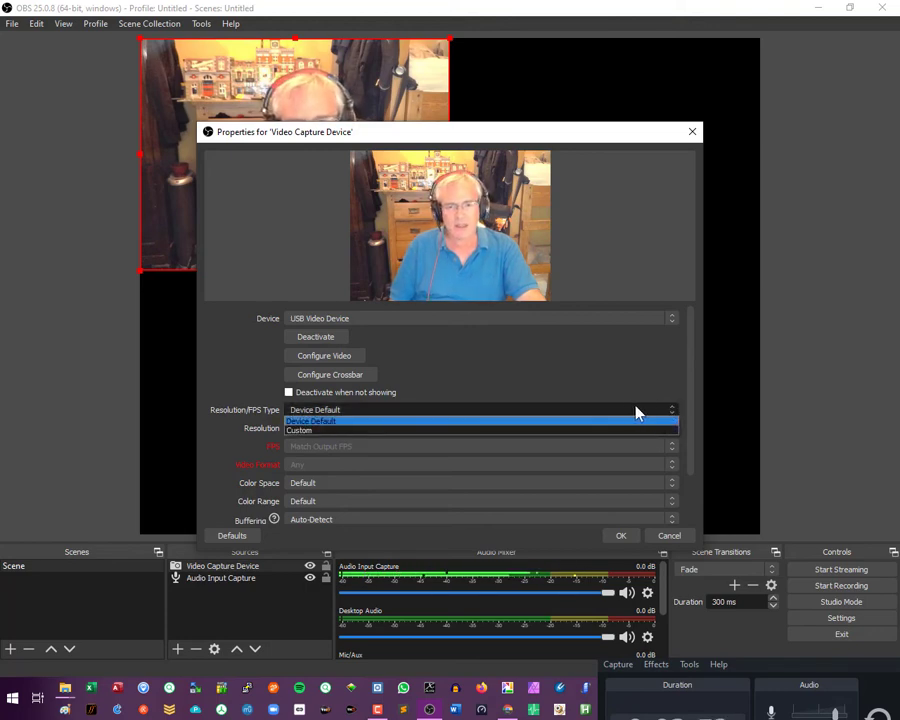
left_click(603, 430)
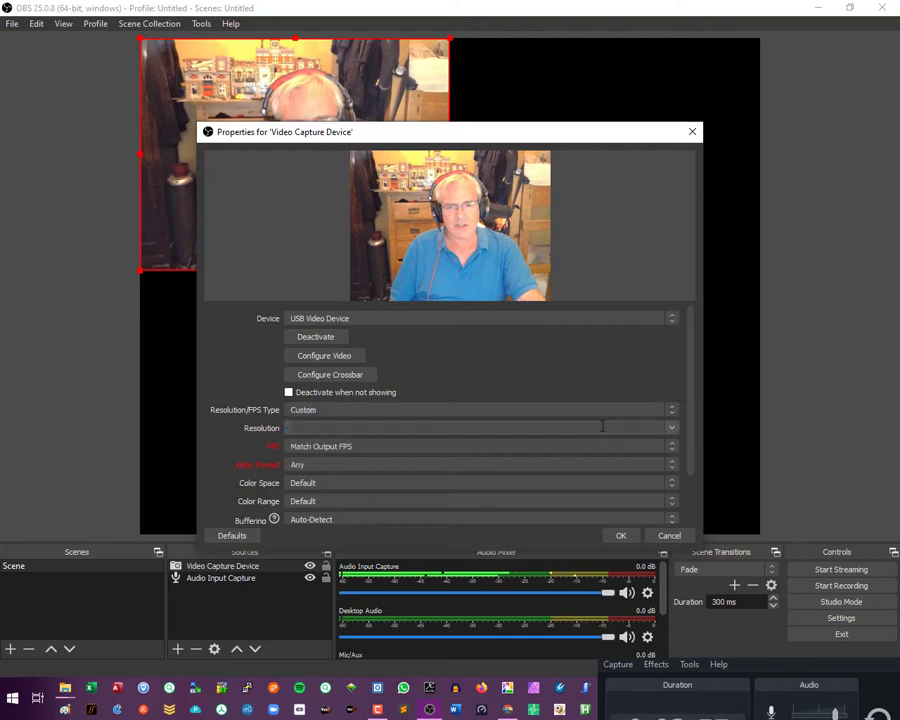
left_click(672, 429)
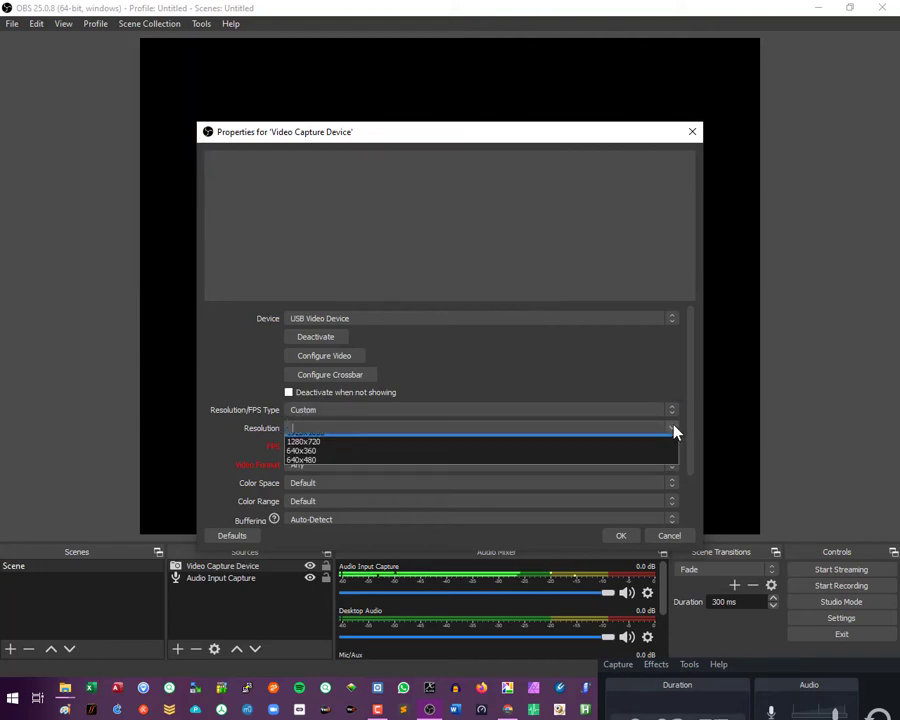
left_click(605, 439)
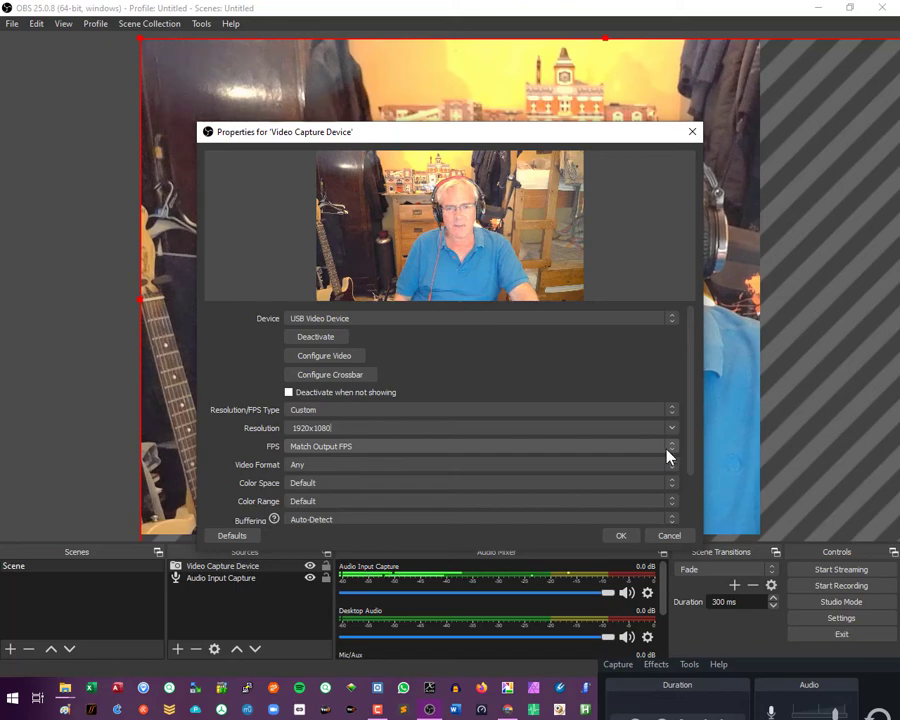
left_click(669, 451)
left_click(538, 478)
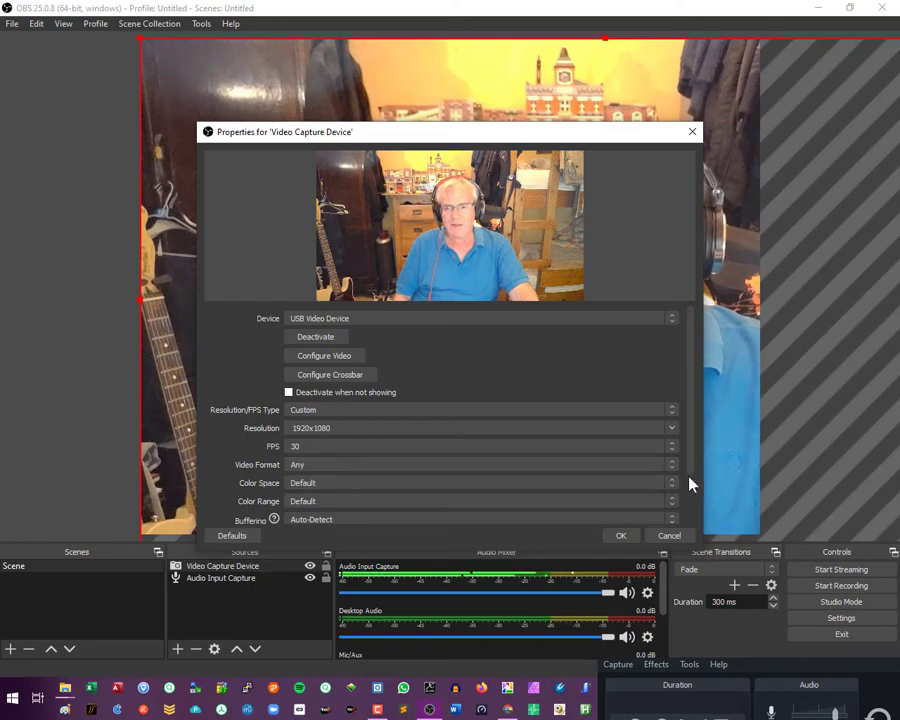
Review the remaining properties of the video capture device and accept them
left_click_drag(689, 476, 698, 533)
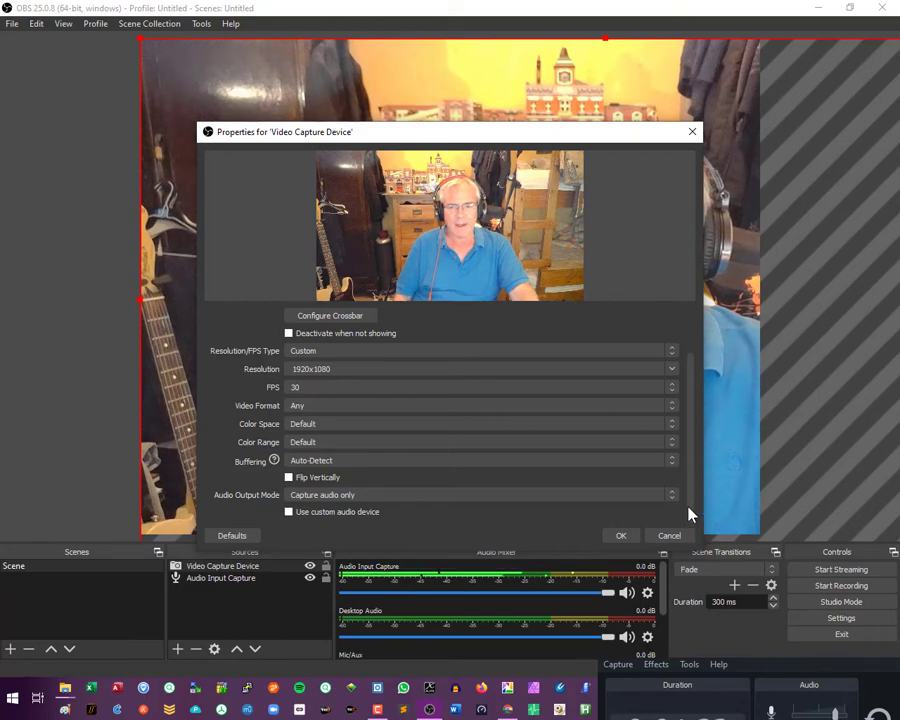
left_click(622, 536)
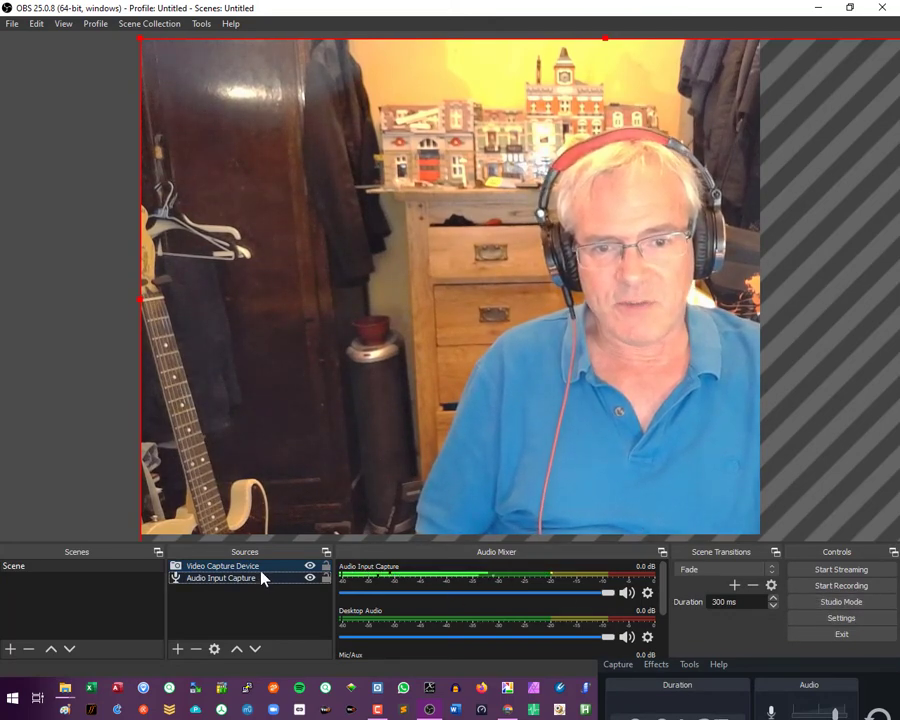
Set both the base (canvas) and output (scaled) resolution to 1920x1080 in the video settings and apply them
left_click(797, 619)
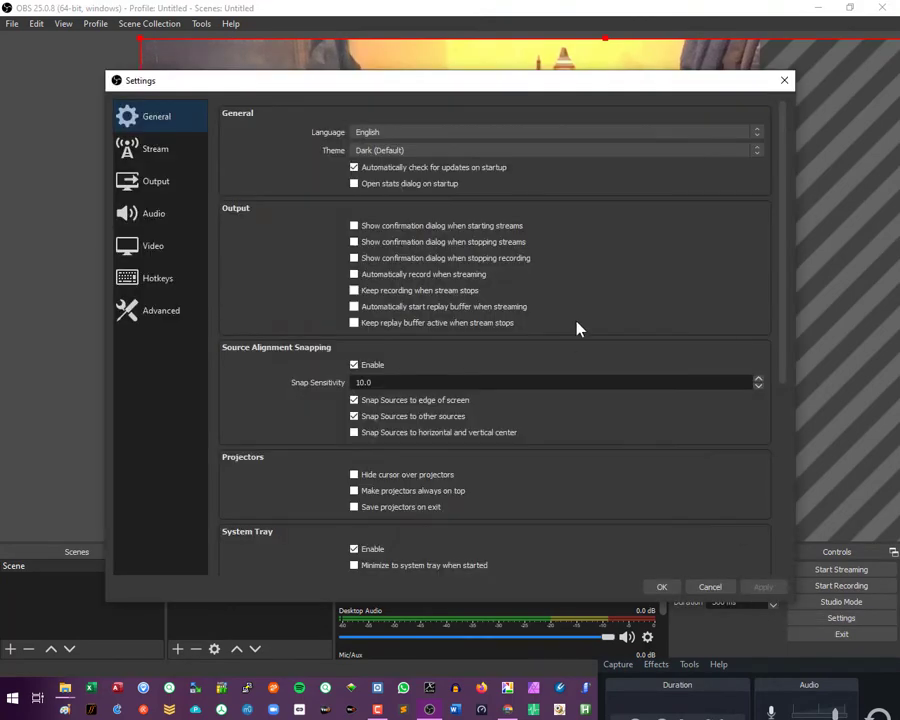
left_click(165, 251)
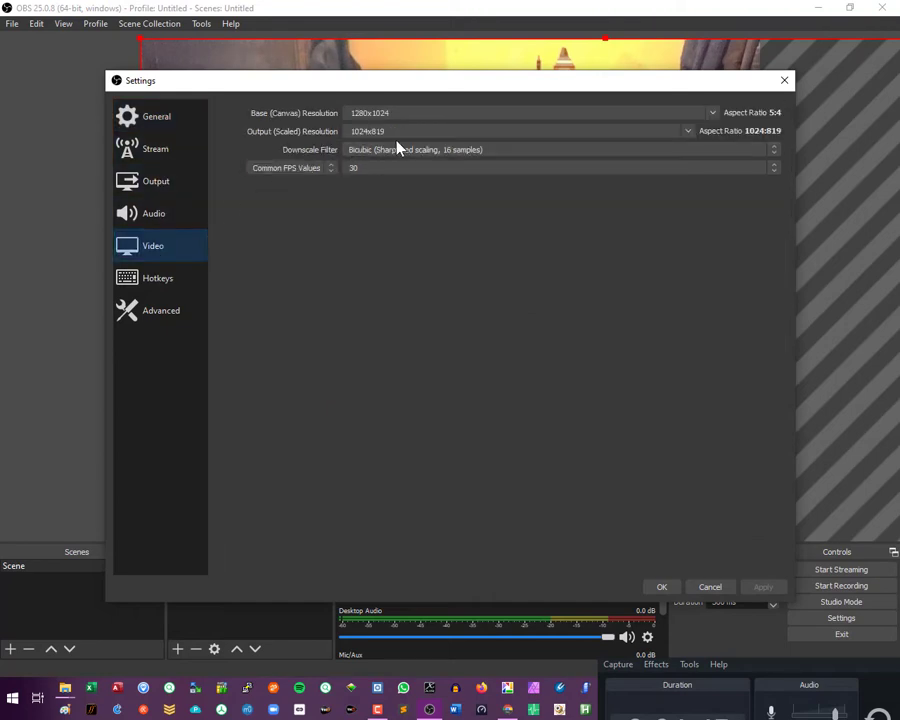
left_click(711, 114)
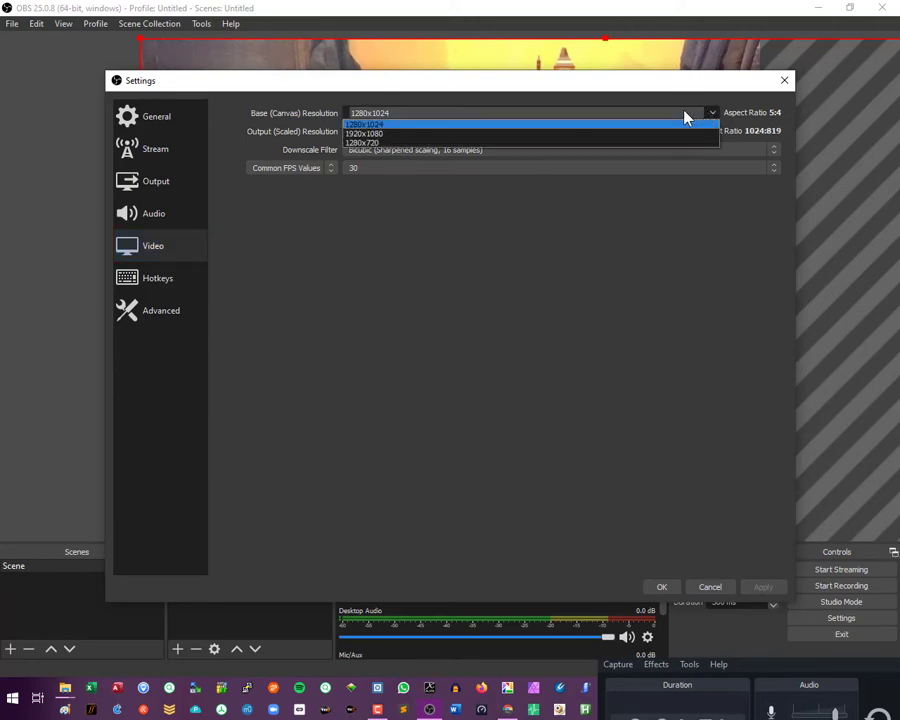
left_click(656, 136)
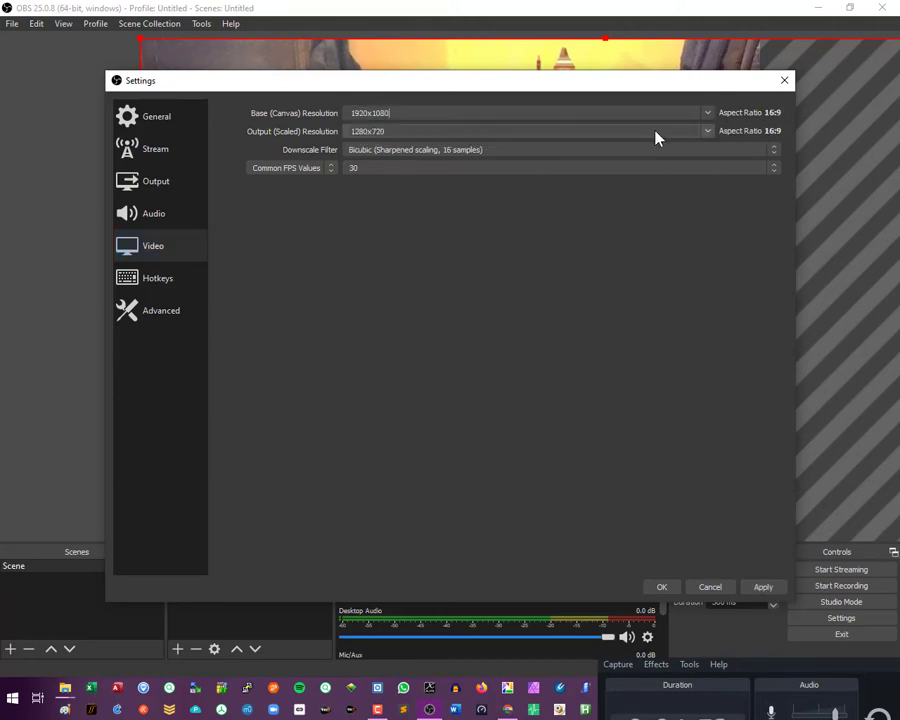
left_click(707, 134)
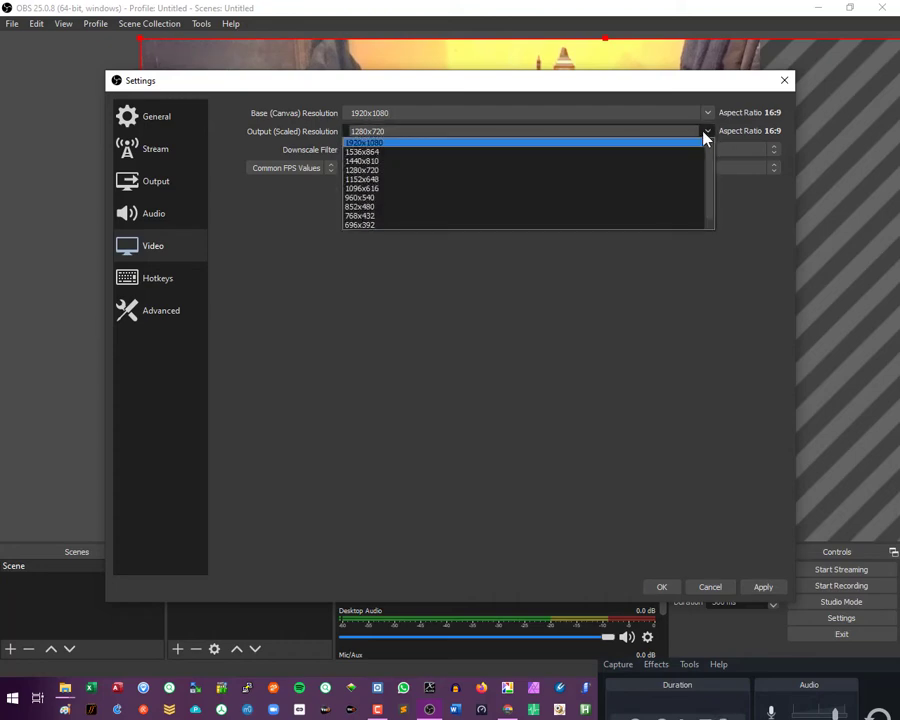
left_click(602, 146)
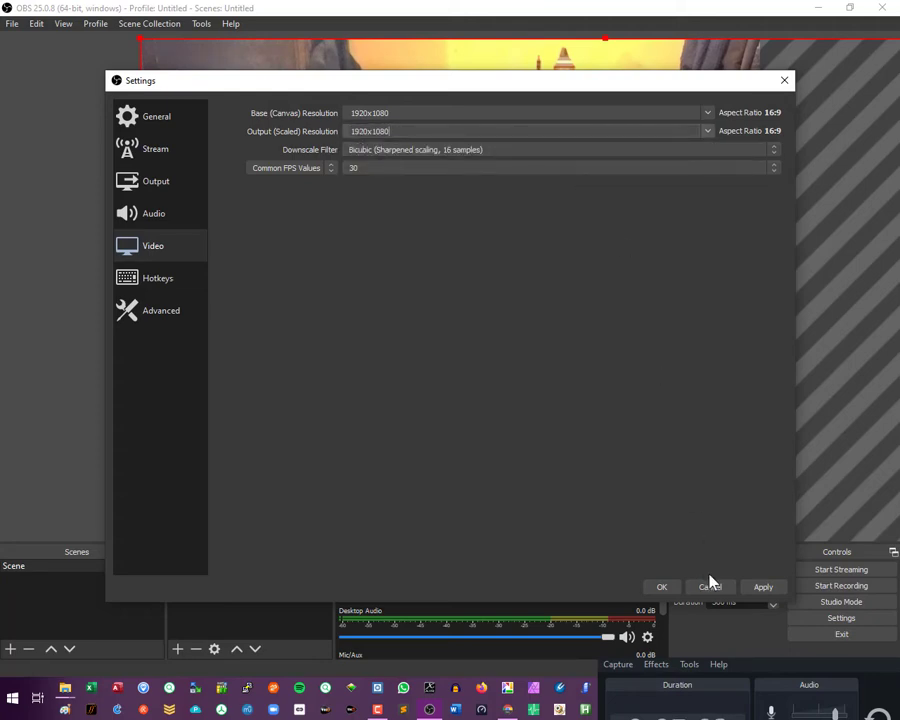
left_click(752, 591)
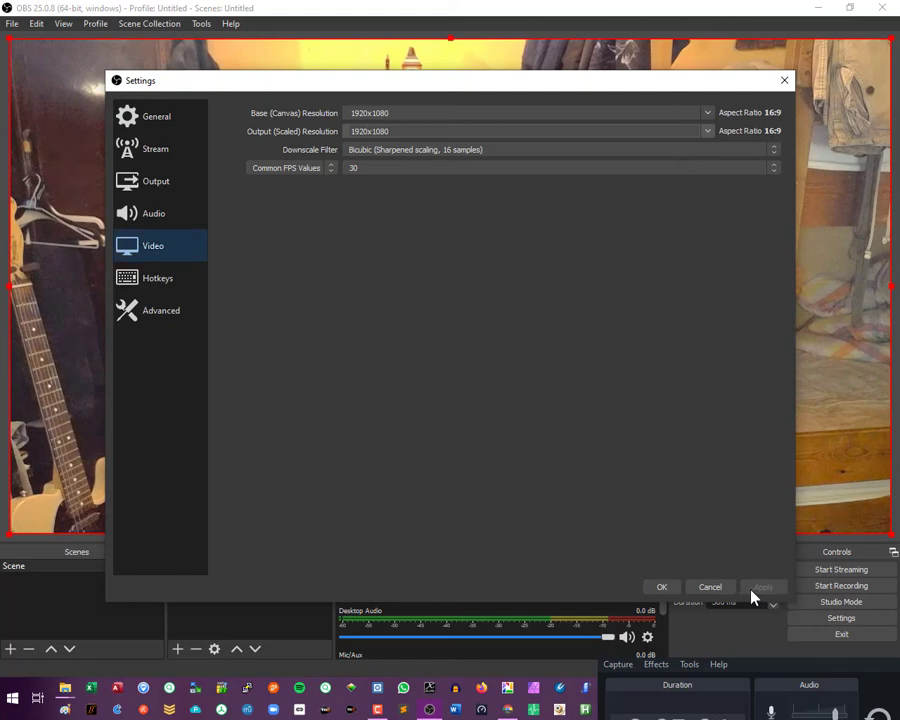
left_click(668, 587)
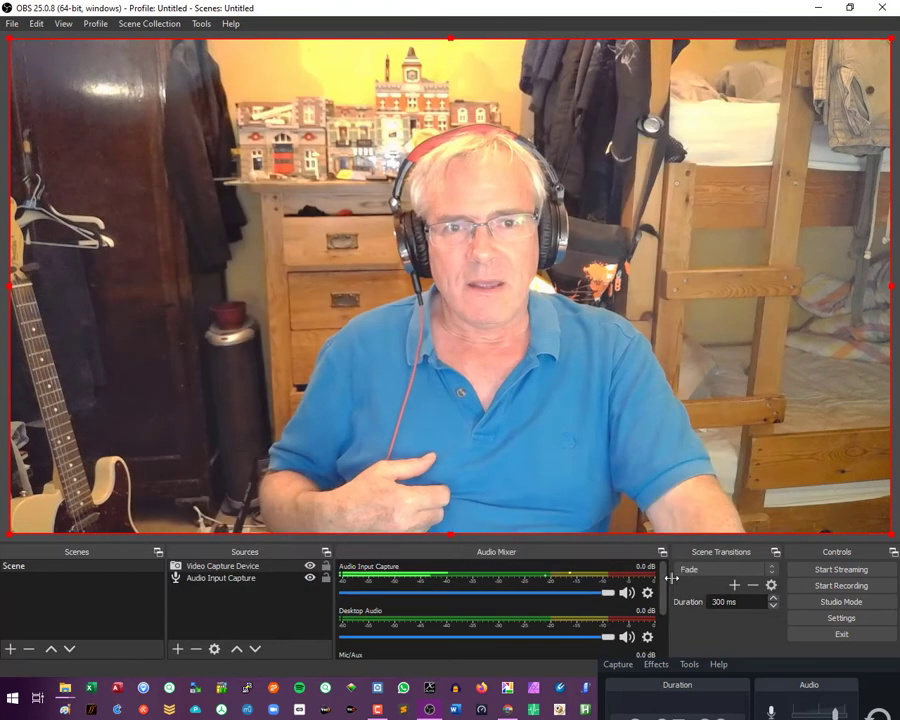
Examine the stream, output, video and advanced settings, and close the settings without changes
left_click(800, 618)
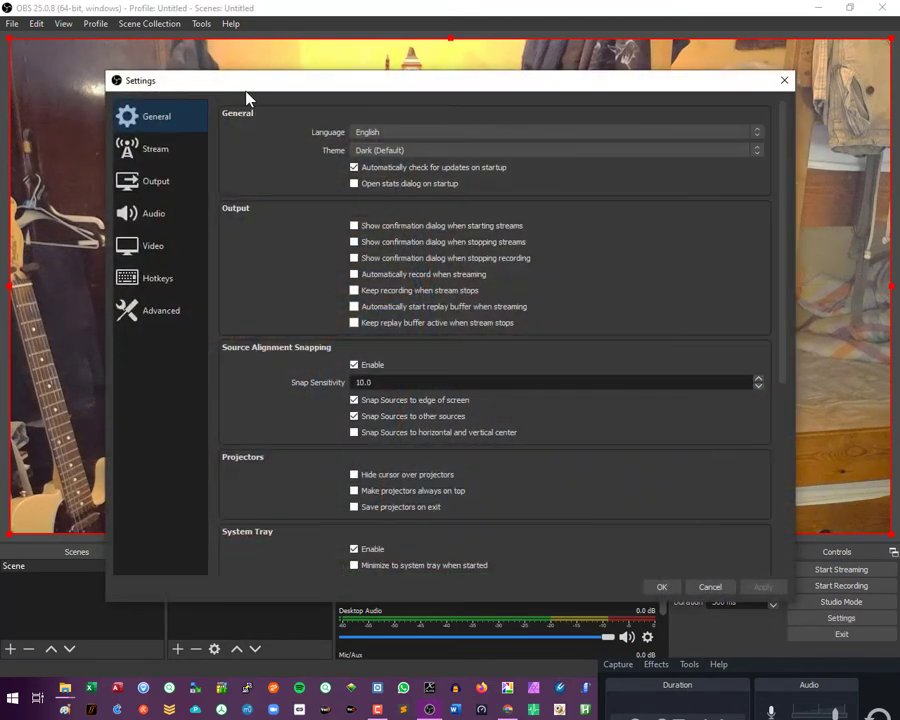
left_click(154, 150)
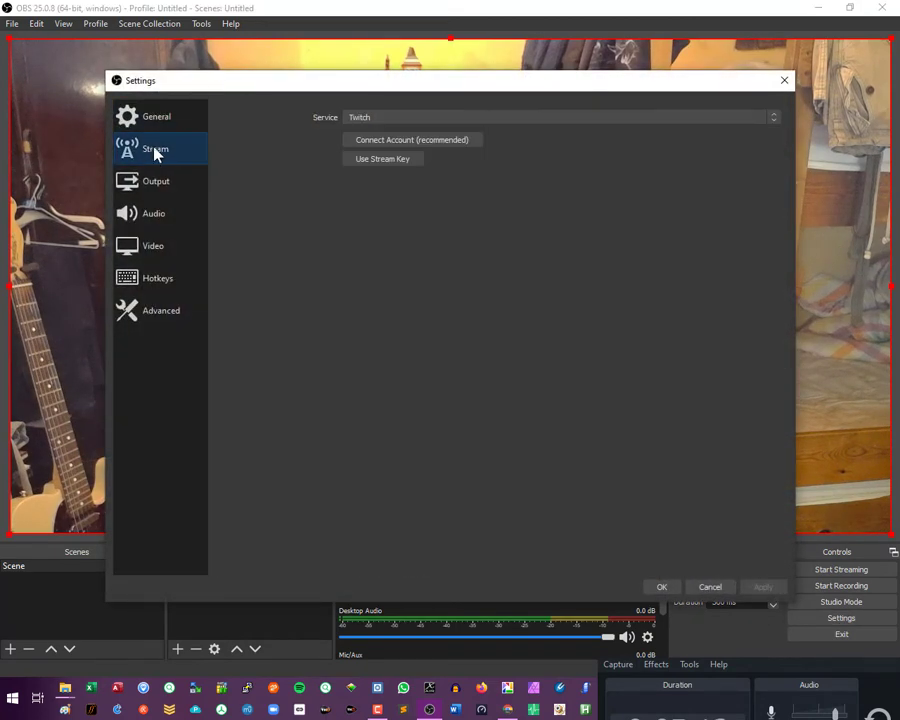
left_click(163, 181)
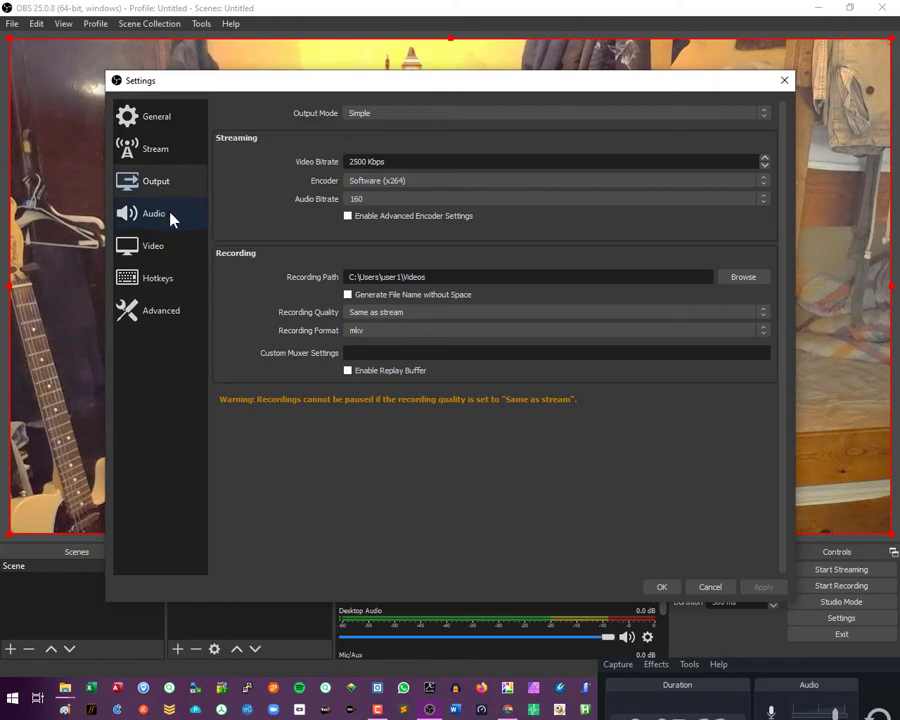
left_click(164, 247)
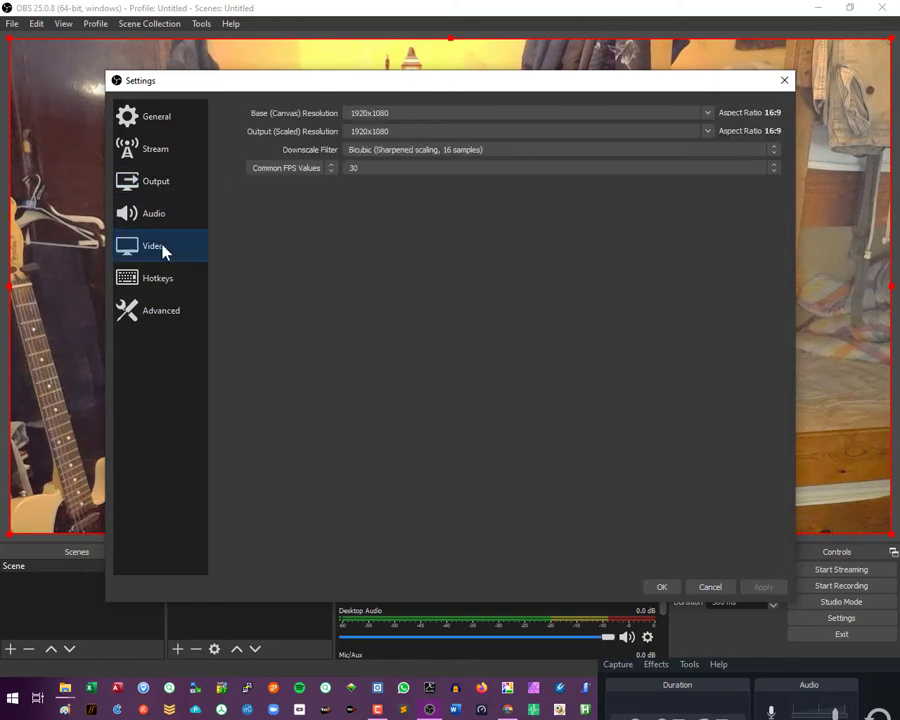
left_click(155, 152)
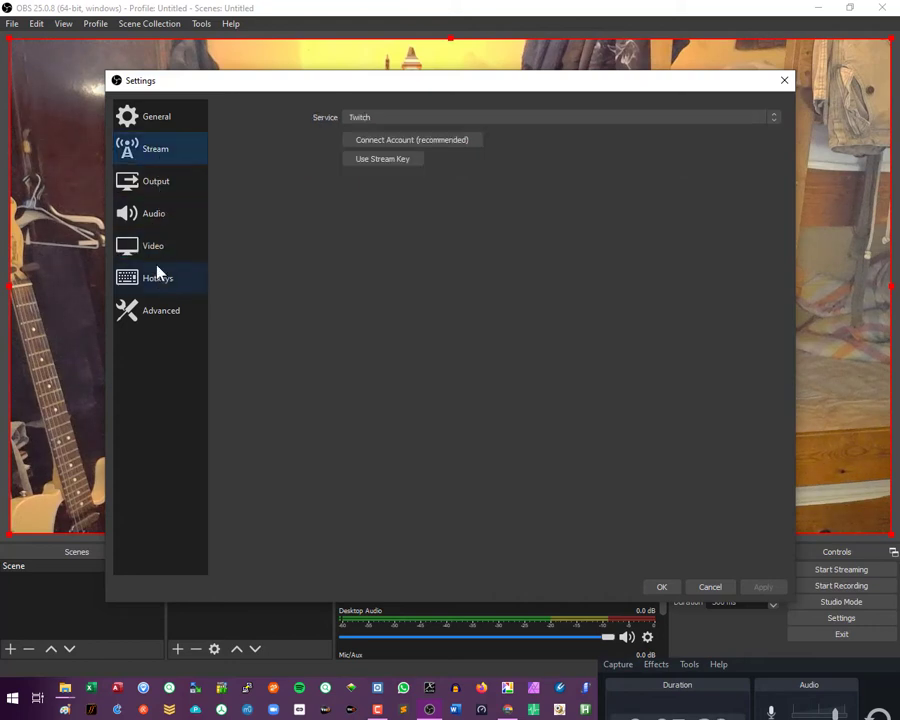
left_click(168, 318)
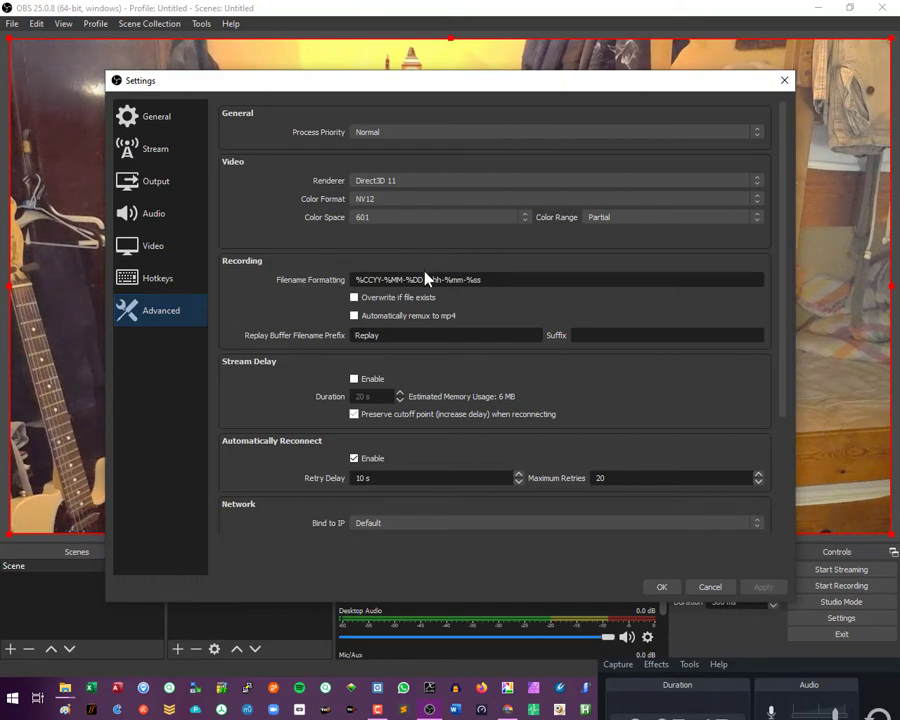
scroll(430, 275, "down", 5)
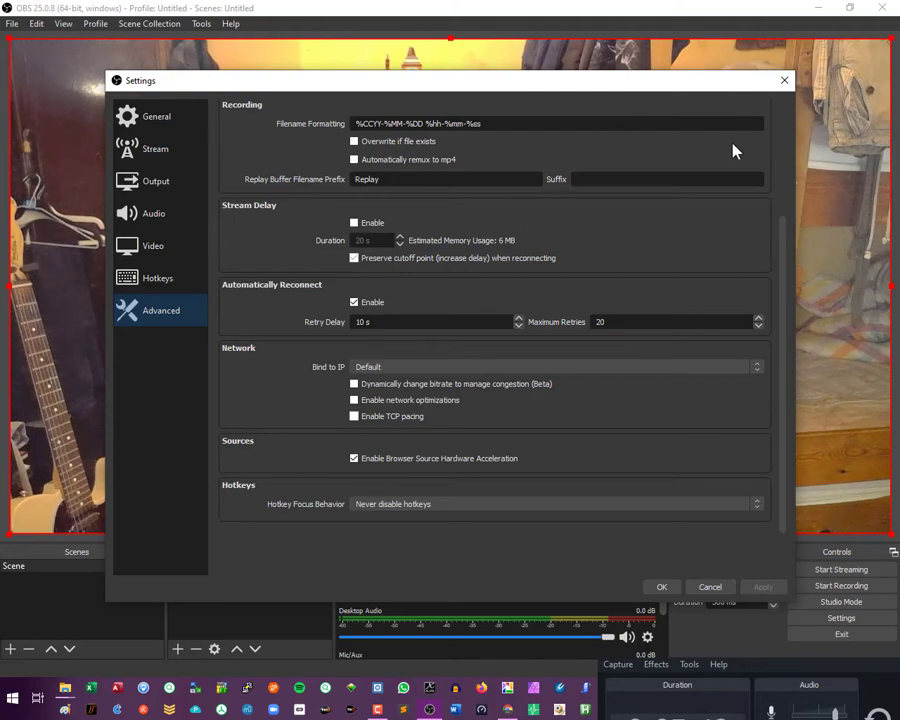
left_click(784, 81)
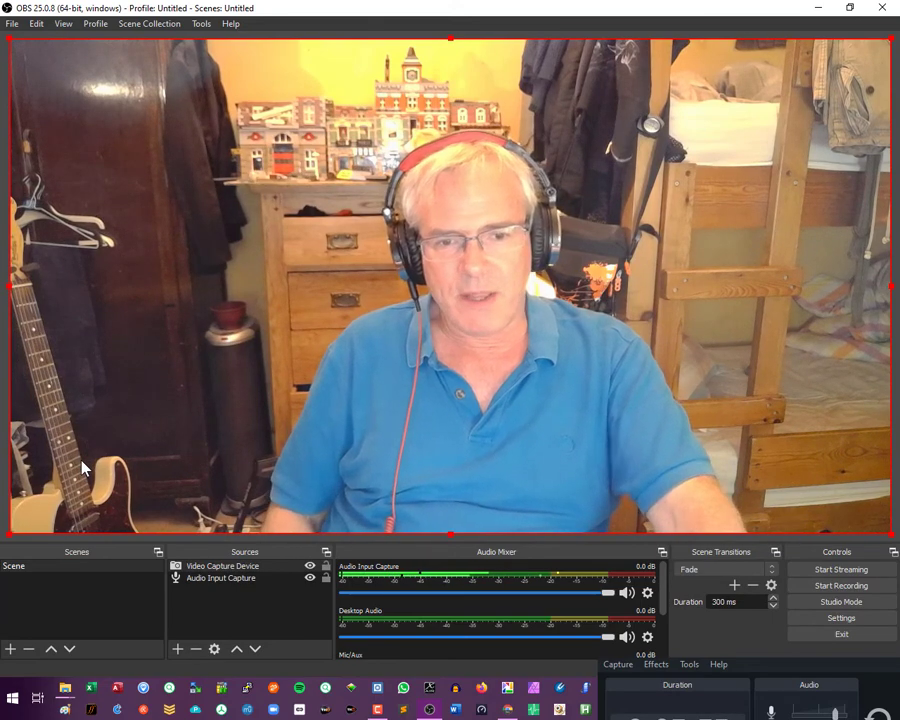
Check the device properties of the Audio Input Capture source without changing them
right_click(249, 578)
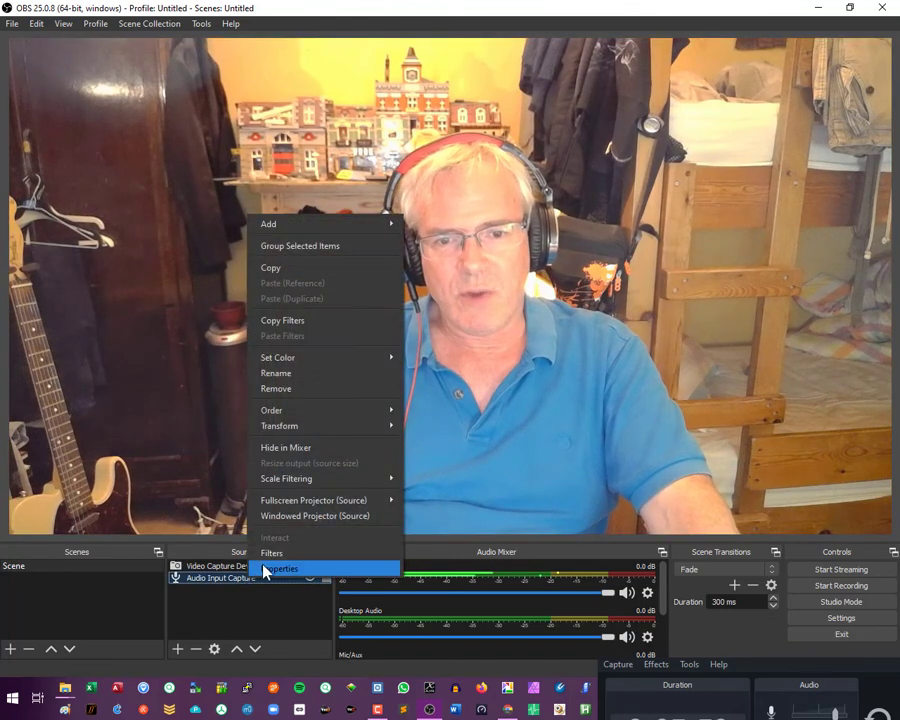
left_click(271, 568)
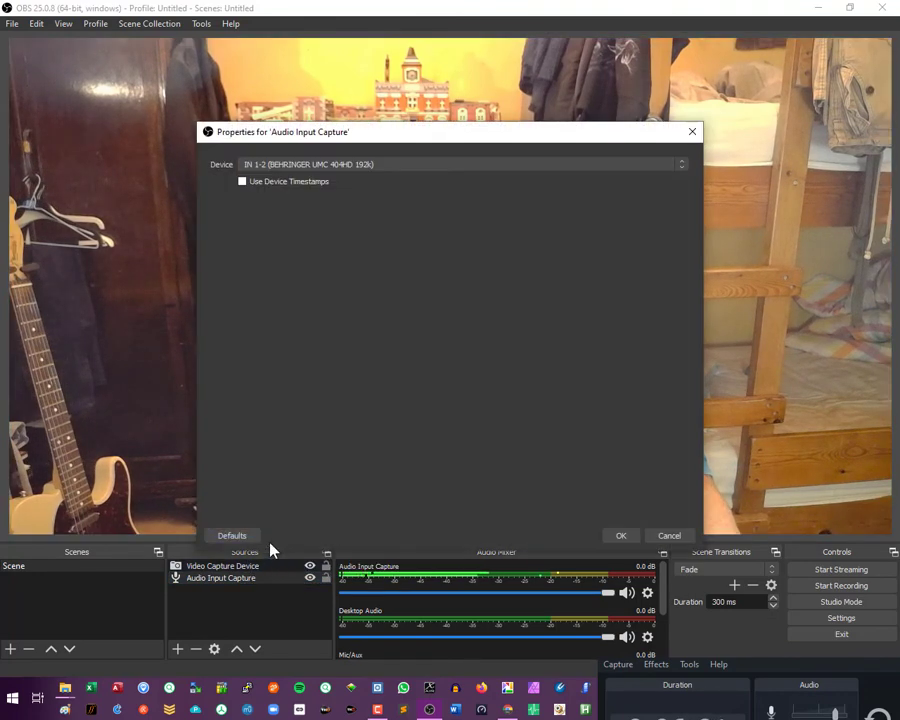
left_click(669, 536)
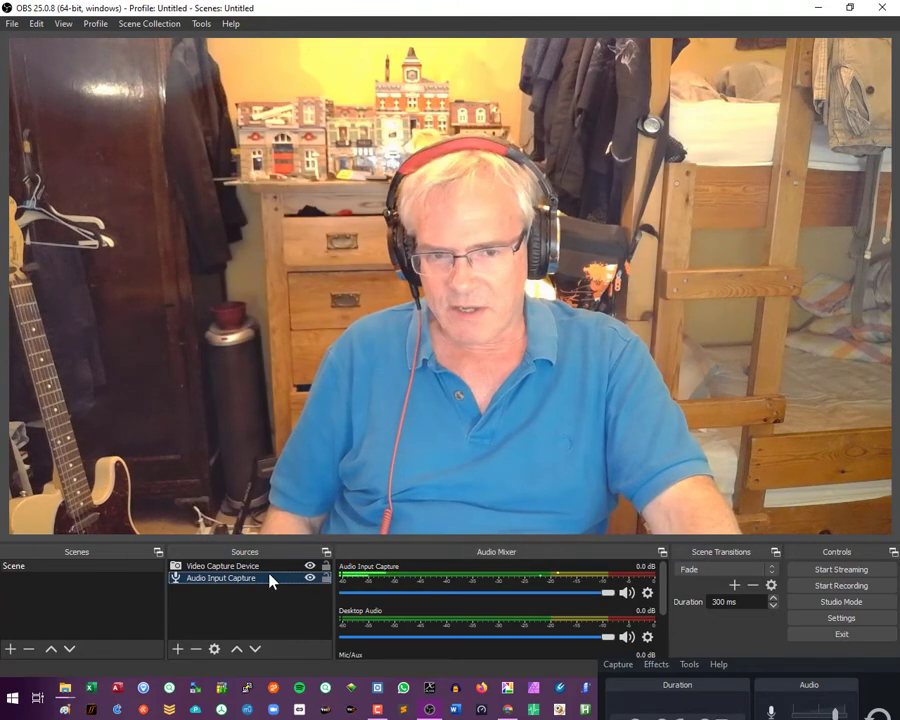
right_click(218, 579)
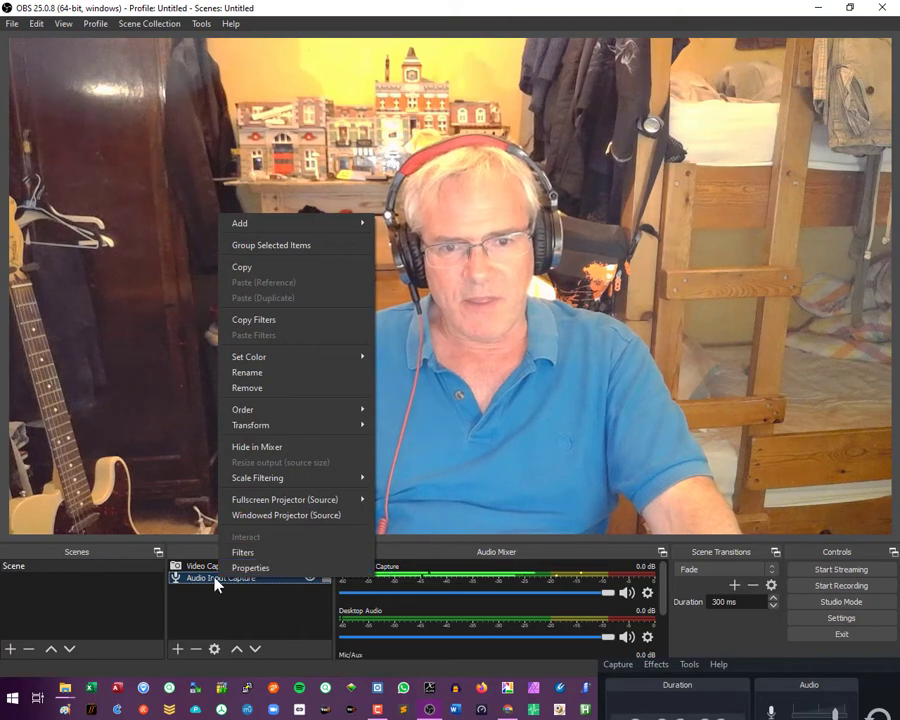
left_click(216, 582)
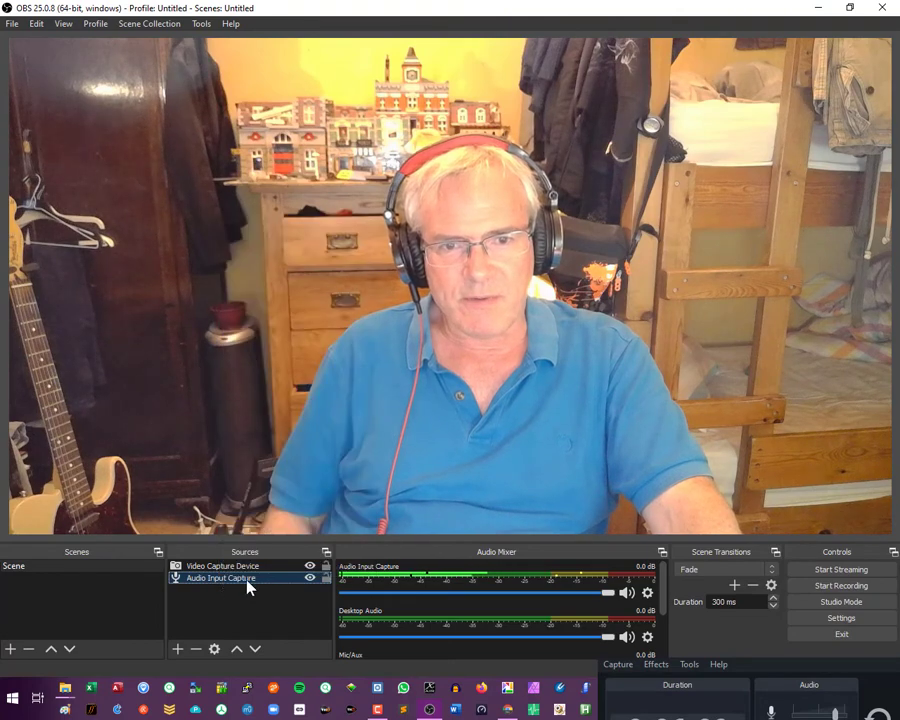
Set the Audio Input Capture source to mono in the advanced audio properties
left_click(647, 595)
left_click(665, 581)
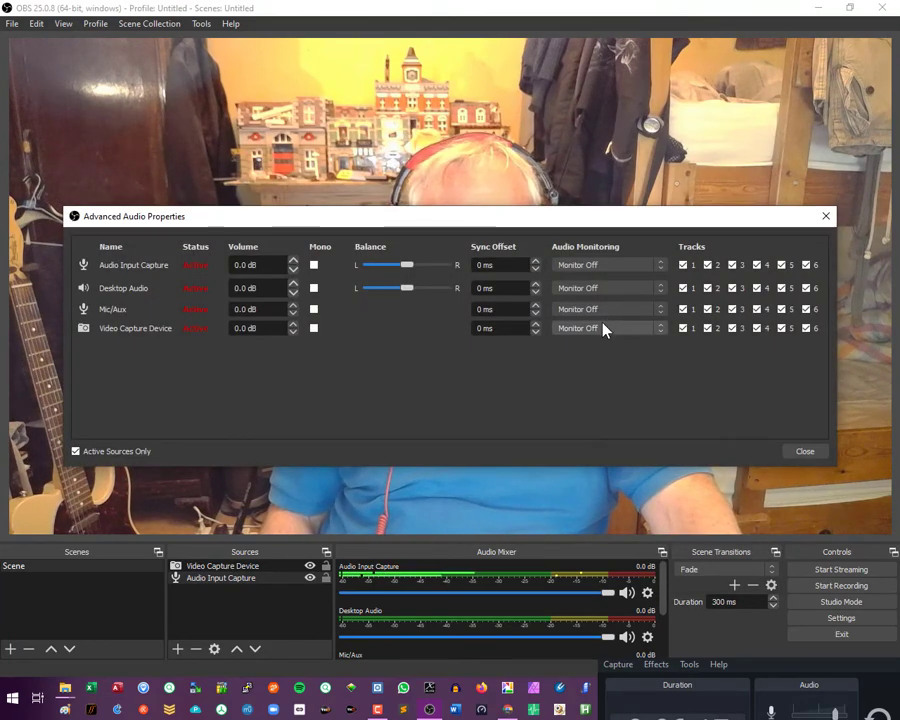
left_click(313, 265)
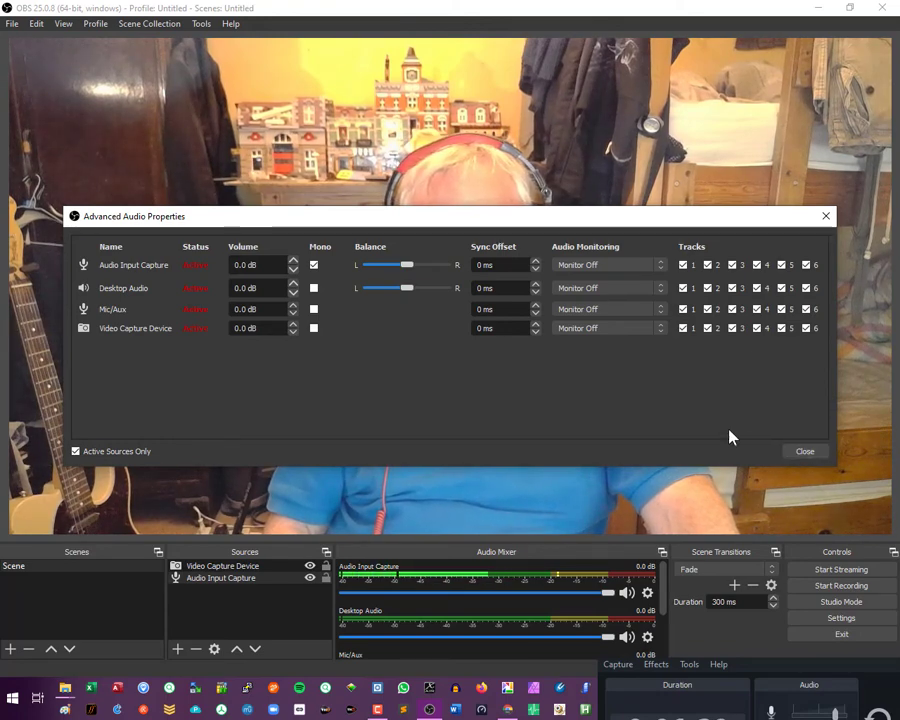
left_click(314, 265)
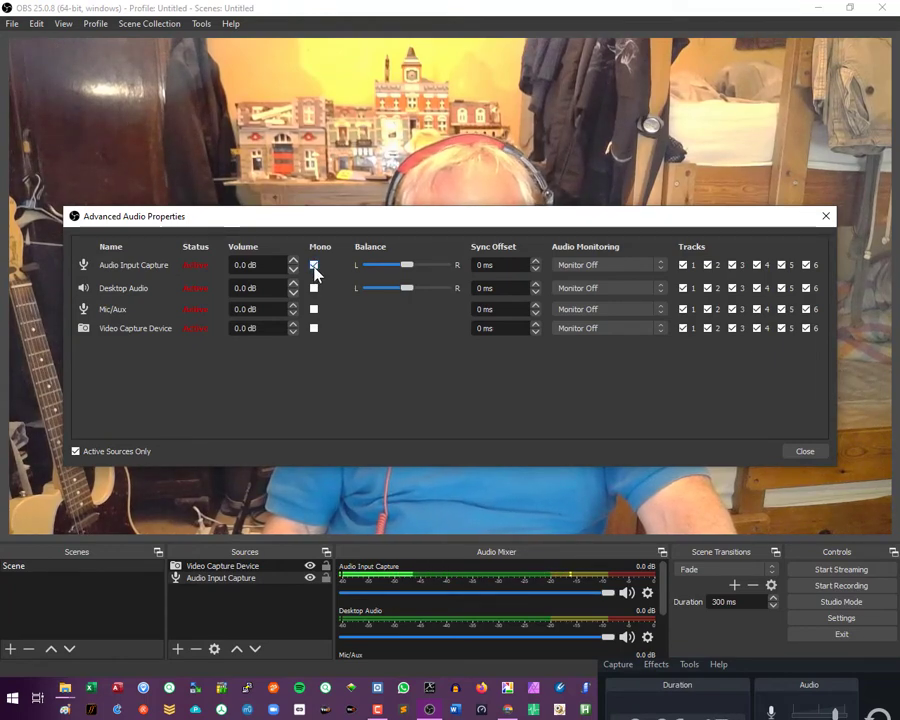
left_click(314, 268)
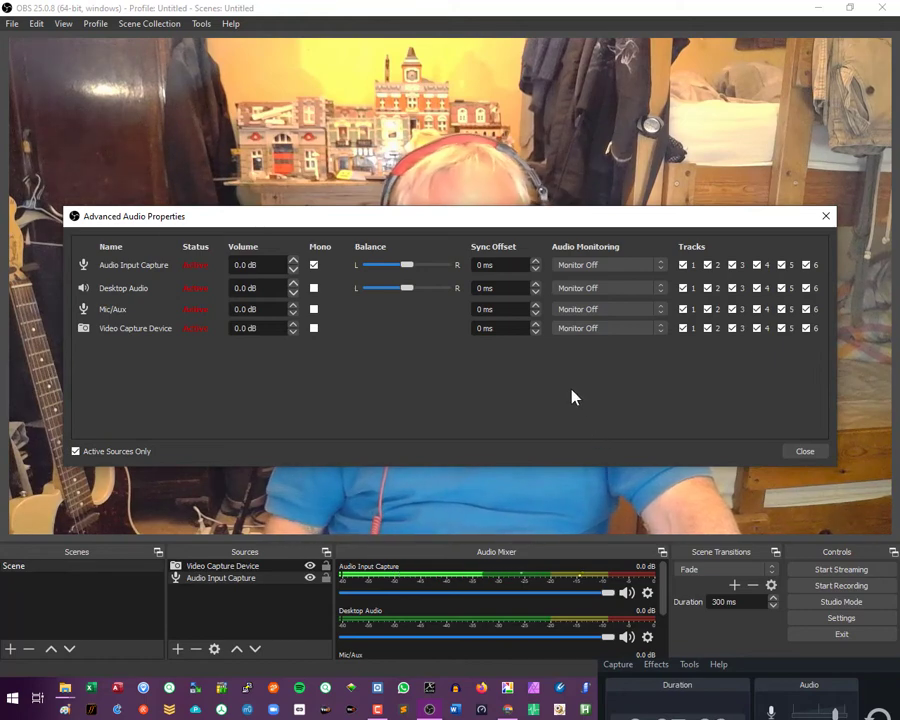
left_click(806, 452)
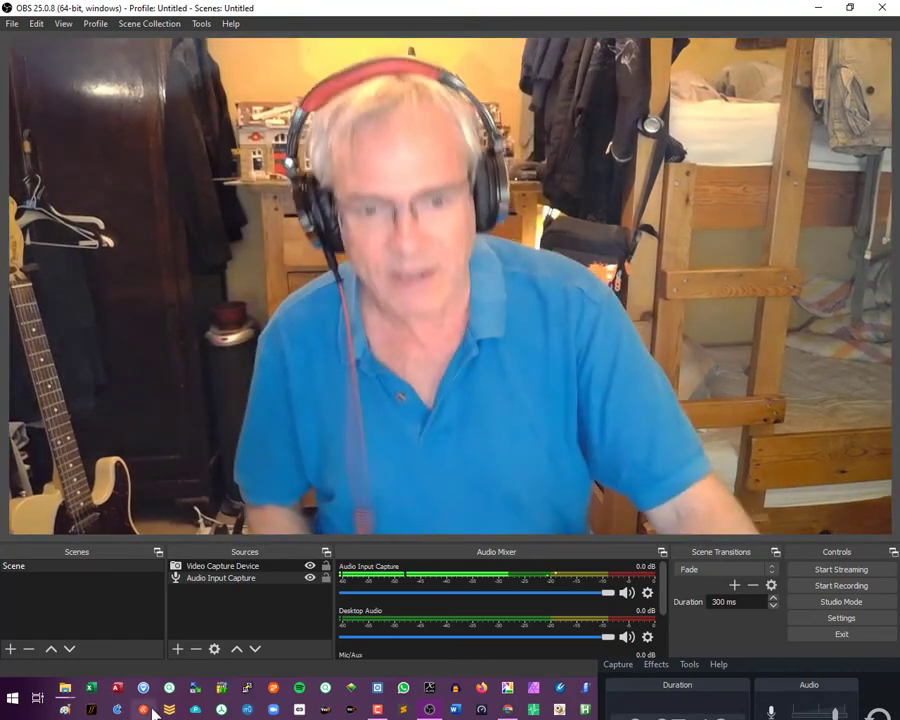
Switch to Facebook in the Chrome browser and start creating a live video from the profile page
left_click(504, 709)
left_click(192, 14)
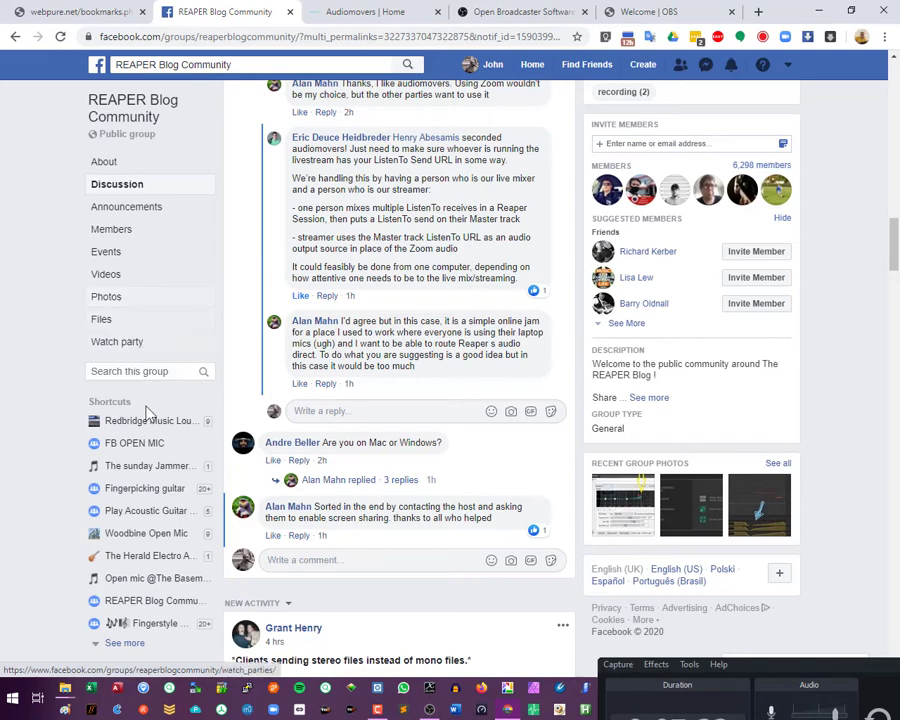
left_click(487, 65)
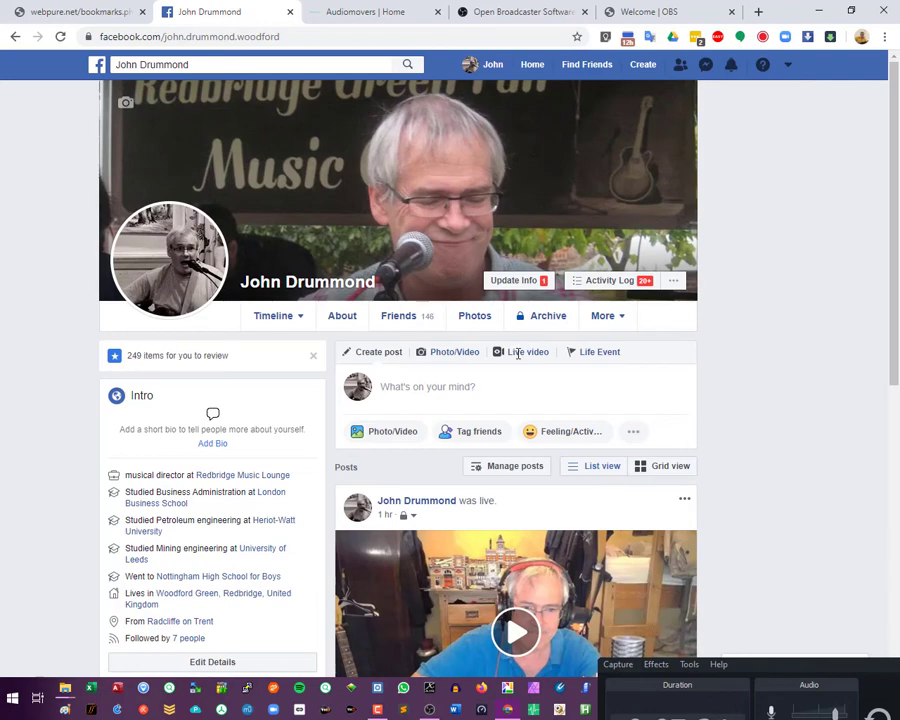
left_click(520, 358)
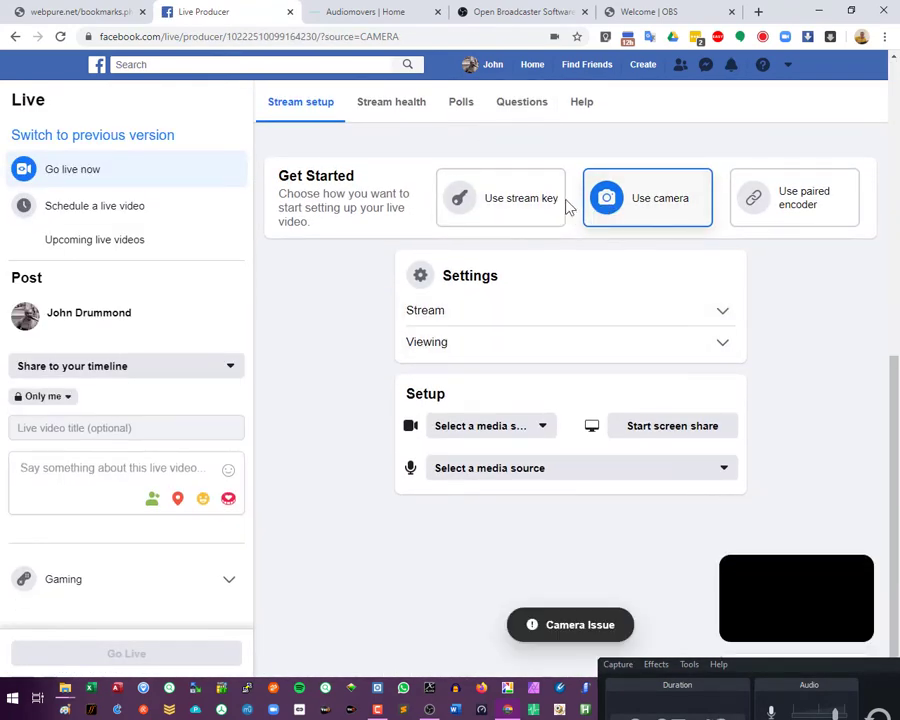
Choose the stream key method for the live video and bring up its server URL and stream key
left_click(528, 205)
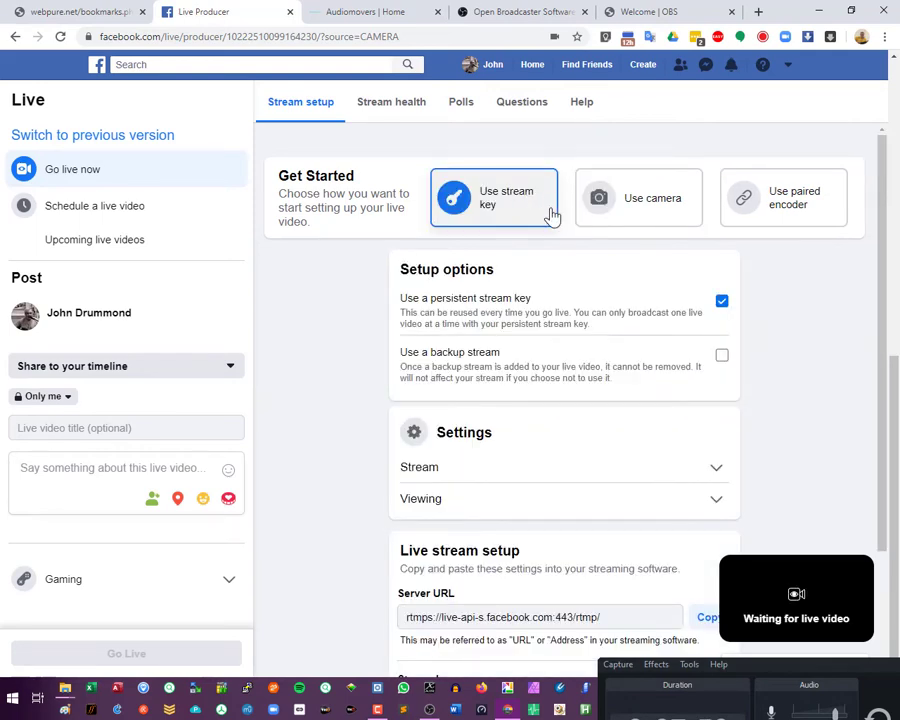
left_click(601, 204)
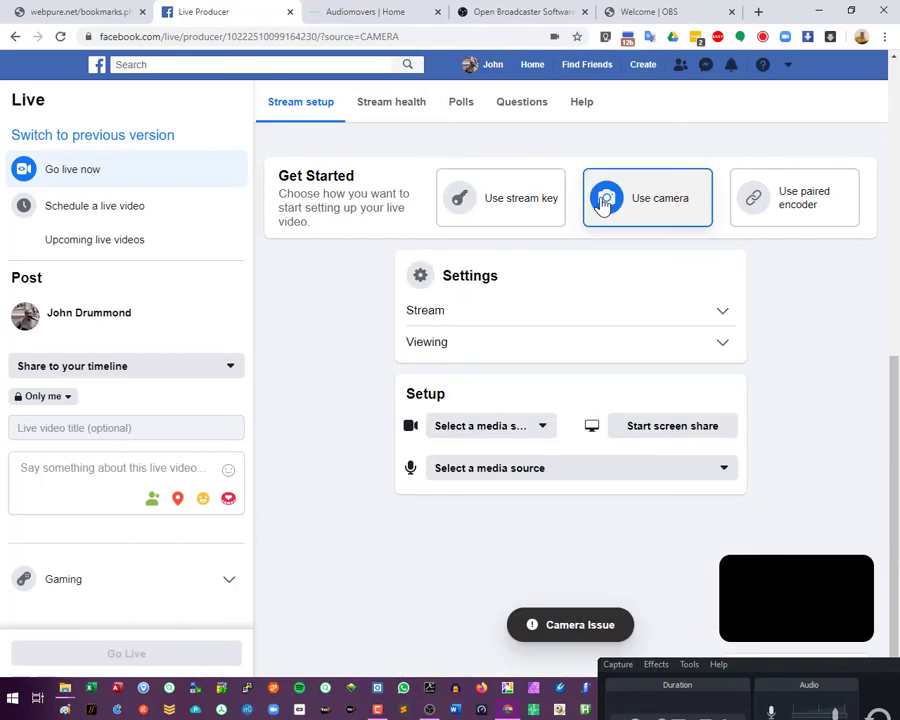
left_click(543, 190)
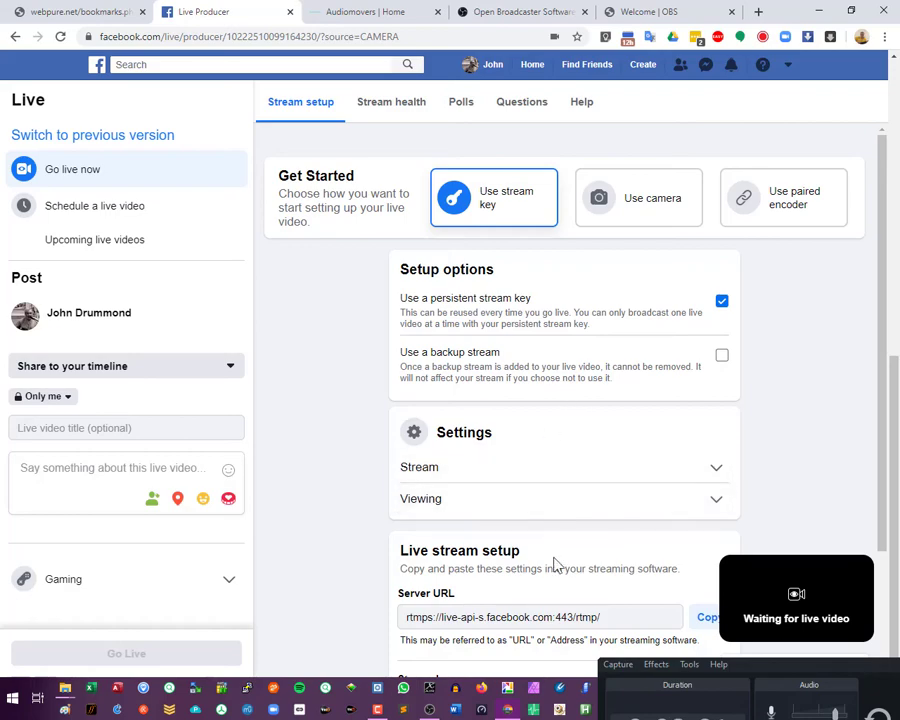
scroll(517, 553, "down", 1)
scroll(517, 553, "down", 1)
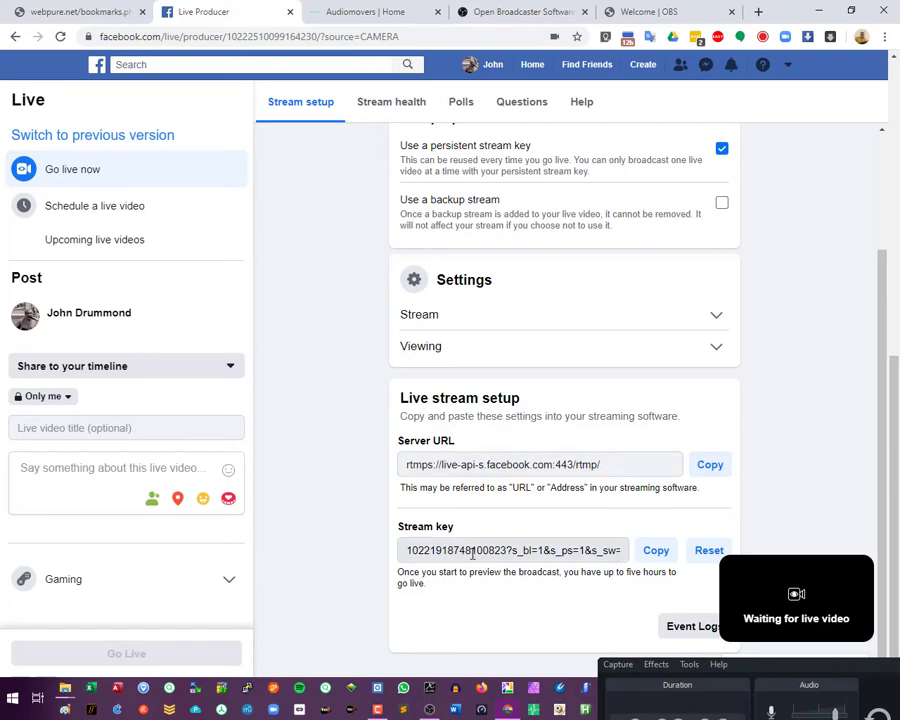
Copy the Facebook stream key, switch to OBS Studio and set the streaming service to Facebook Live
left_click(655, 553)
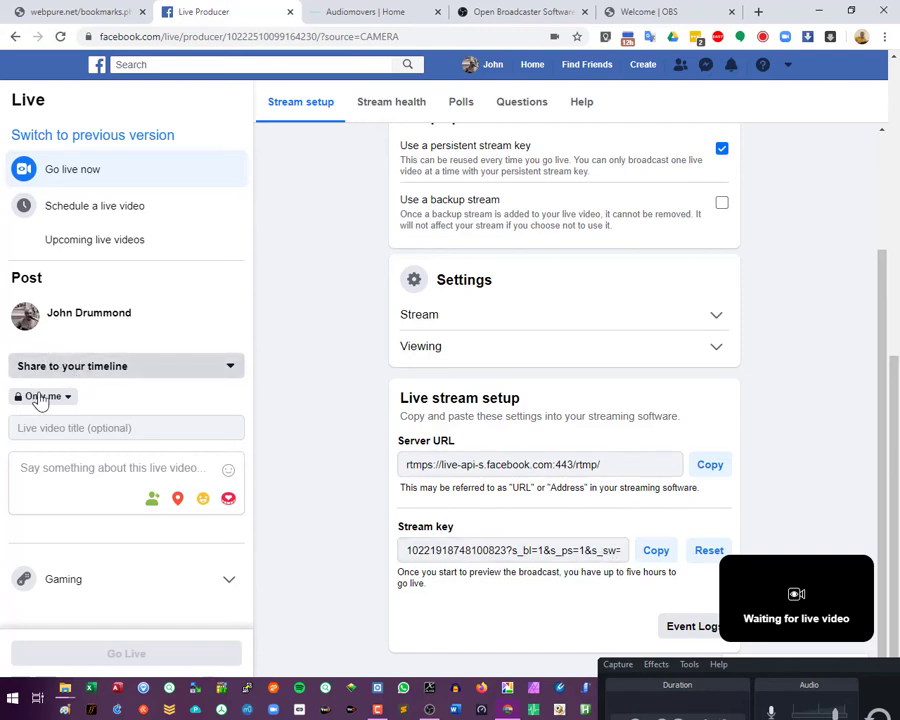
left_click(432, 712)
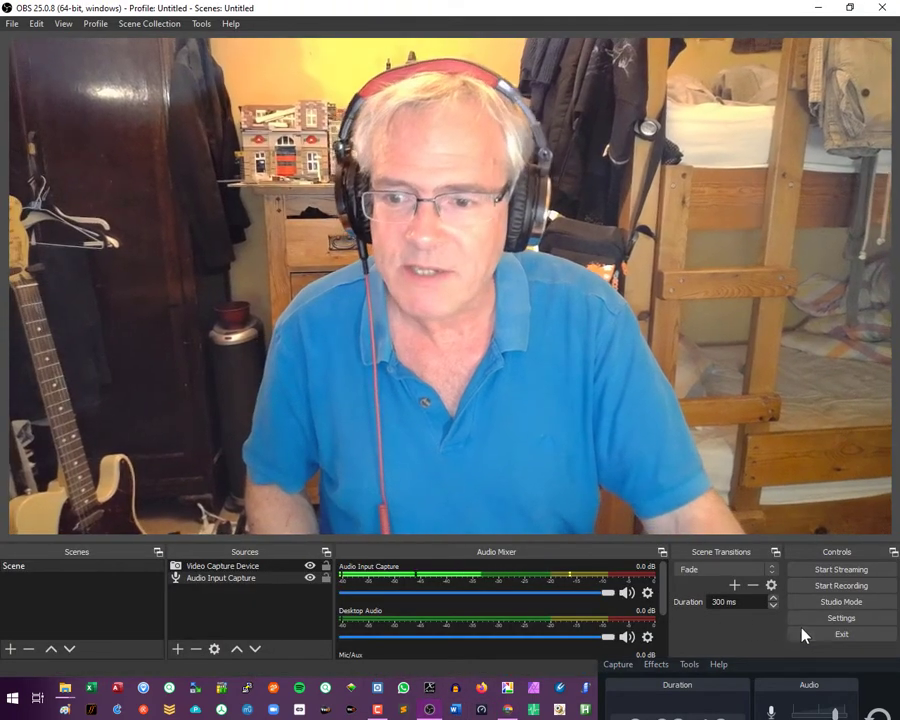
left_click(802, 620)
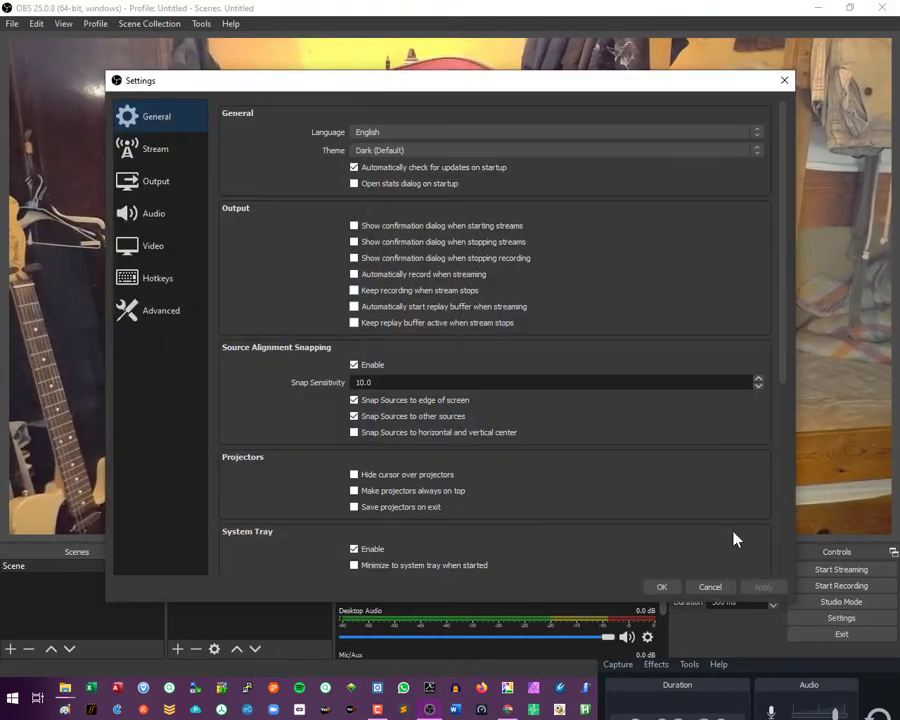
left_click(146, 152)
left_click(353, 118)
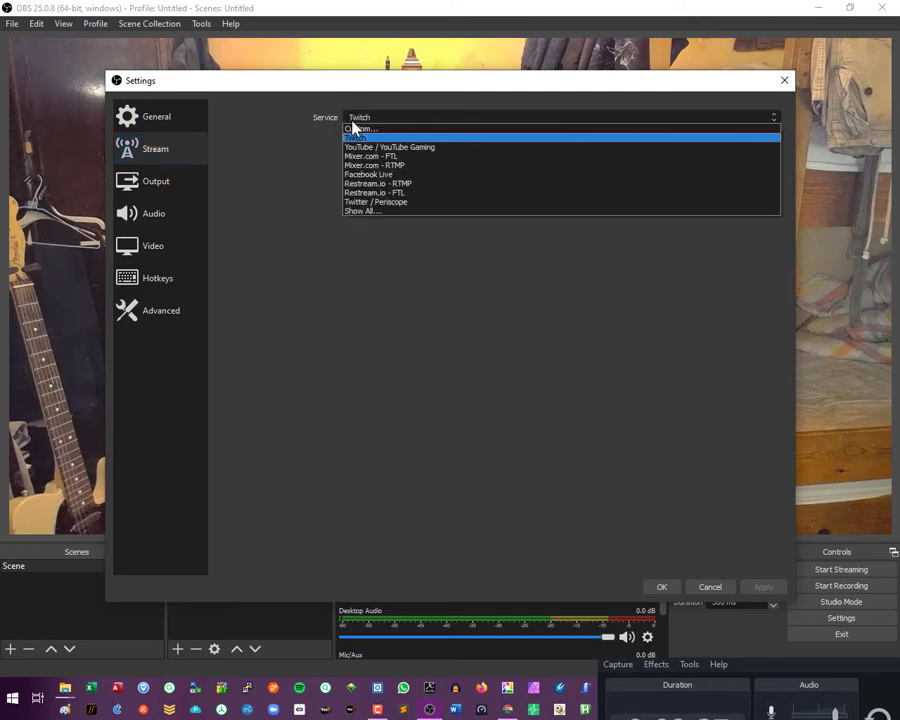
left_click(386, 176)
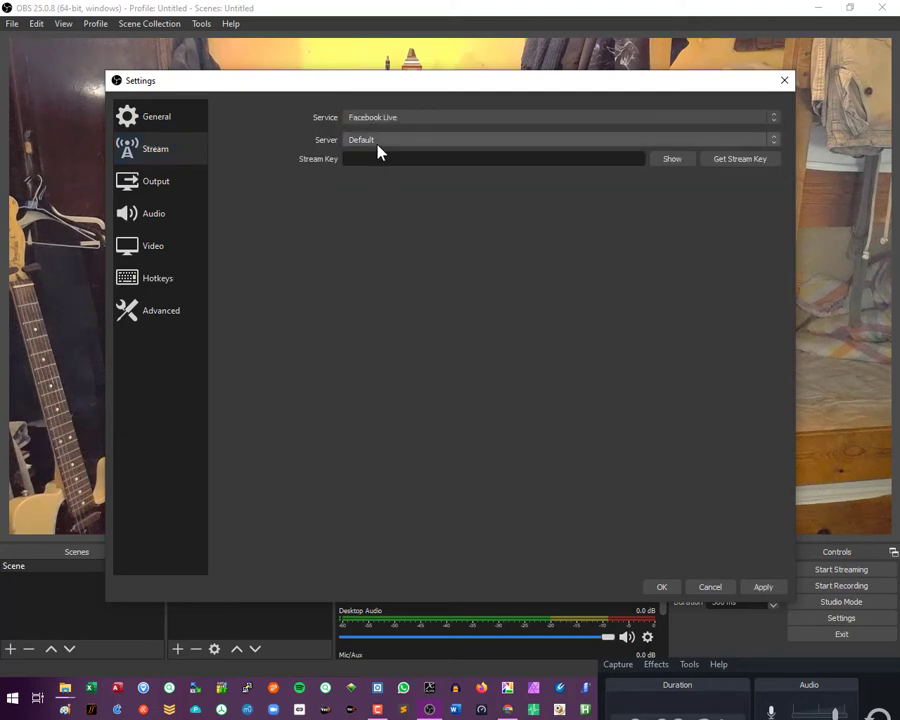
Paste the copied stream key into the Stream Key field and save the stream settings
left_click(375, 162)
right_click(368, 163)
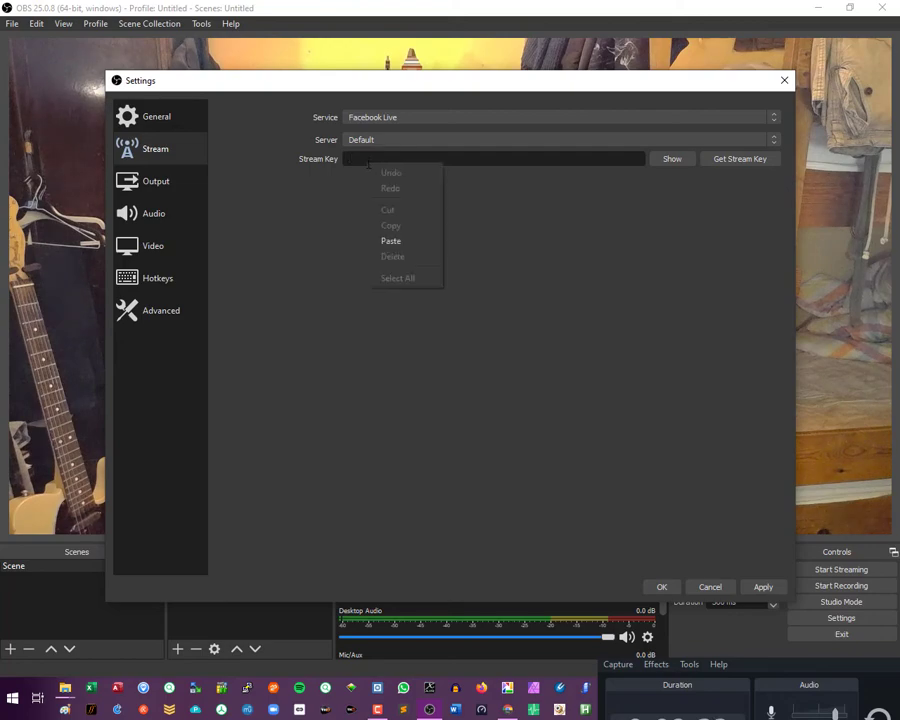
left_click(397, 240)
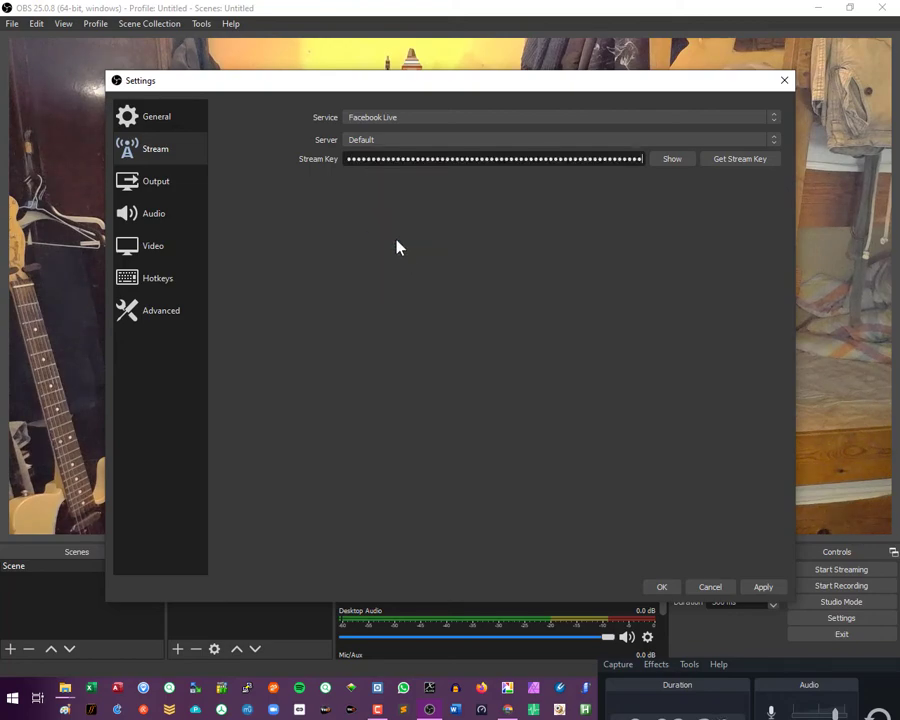
left_click(761, 591)
left_click(656, 590)
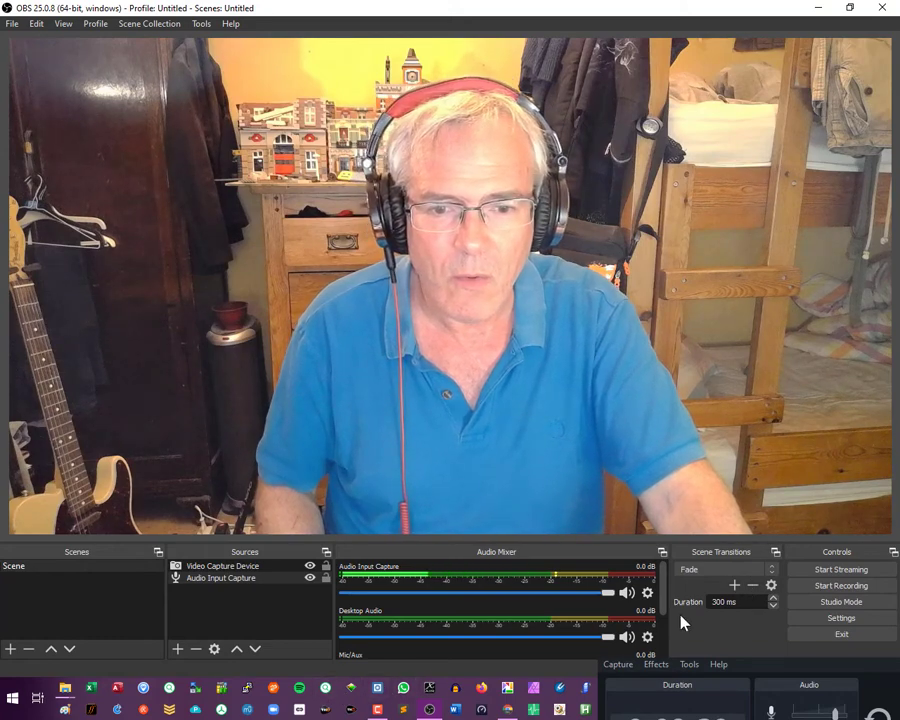
Start streaming from OBS Studio, switch to Facebook in Chrome and take the live video on air
left_click(829, 571)
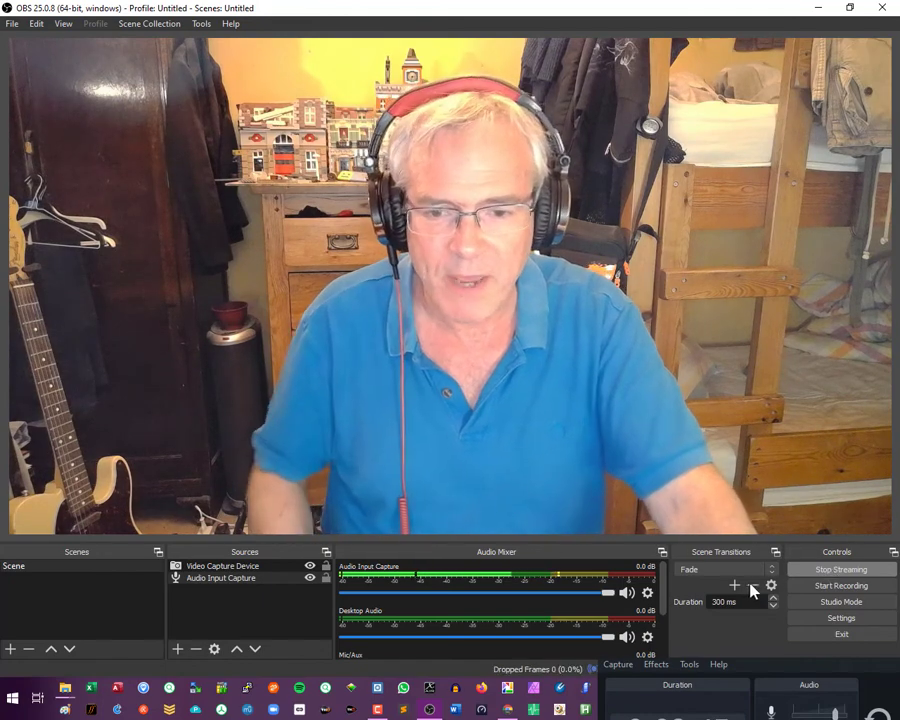
left_click(513, 710)
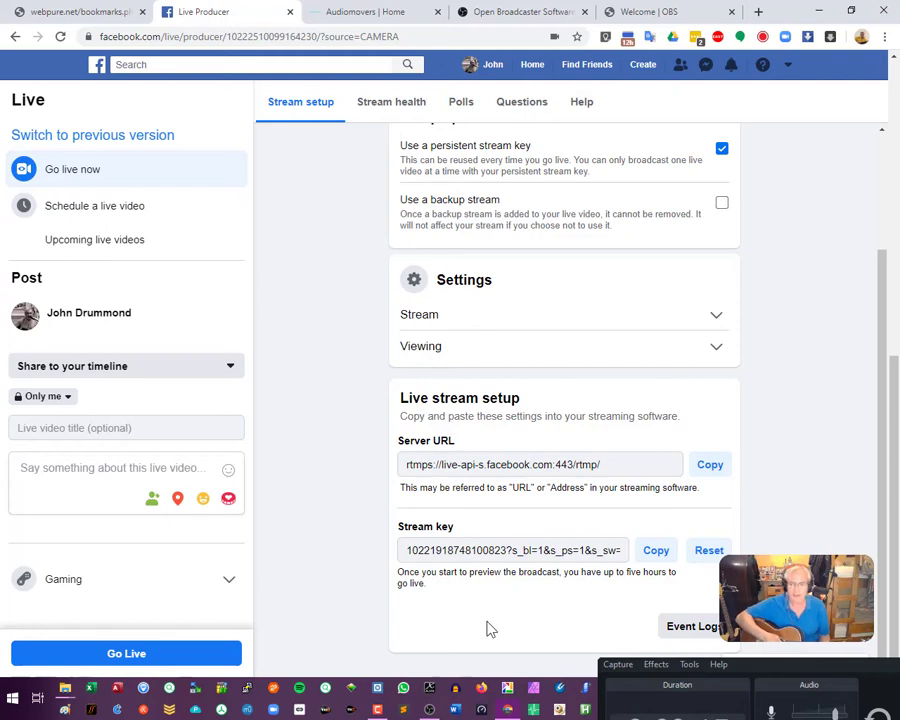
left_click(129, 652)
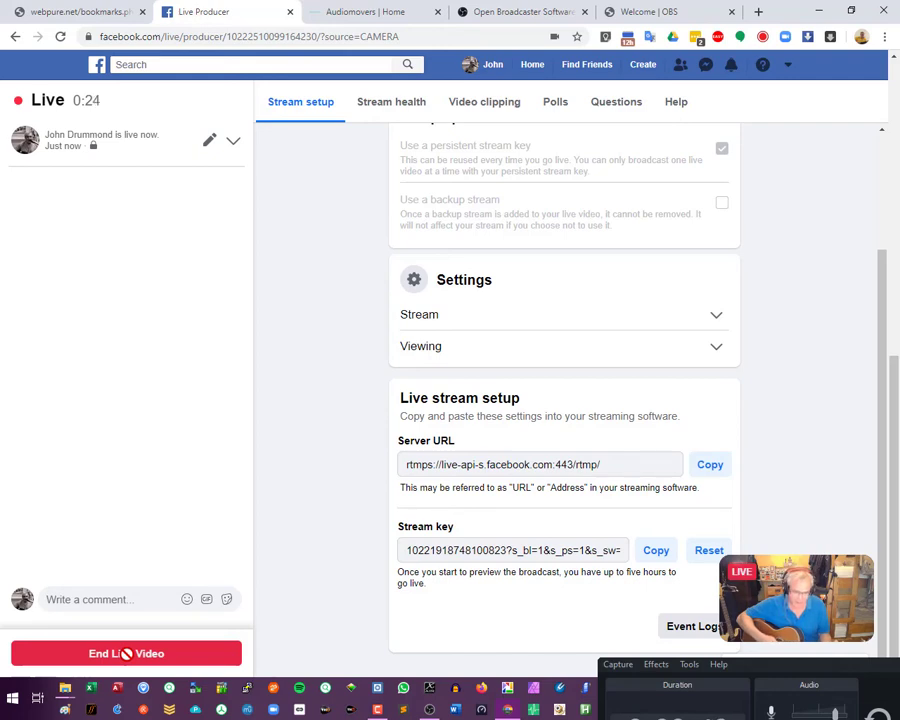
End the Facebook live video and play back its recording from the profile page
left_click(165, 650)
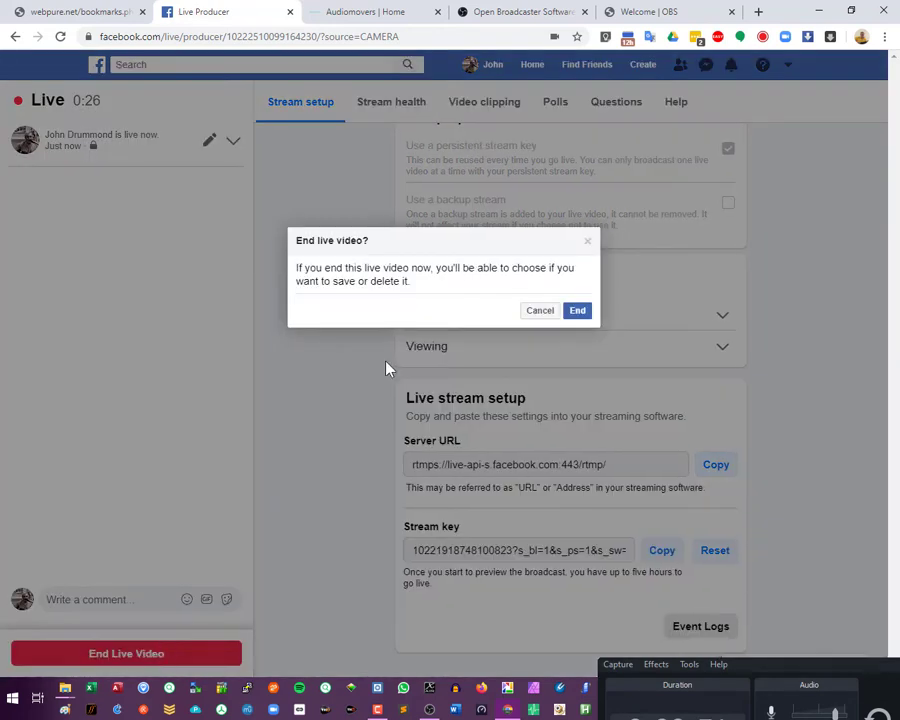
left_click(576, 312)
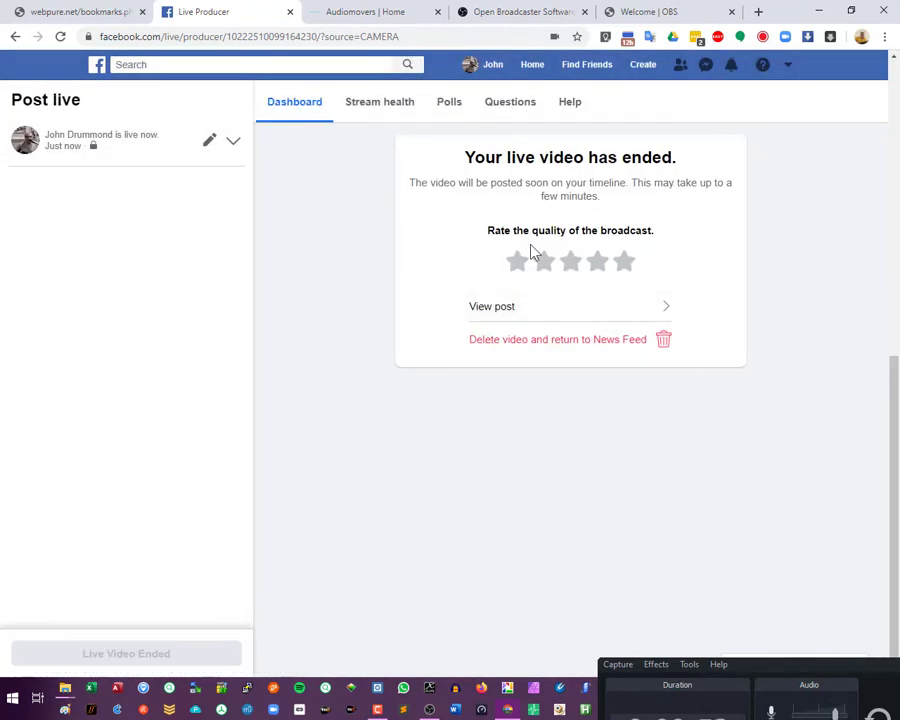
left_click(476, 74)
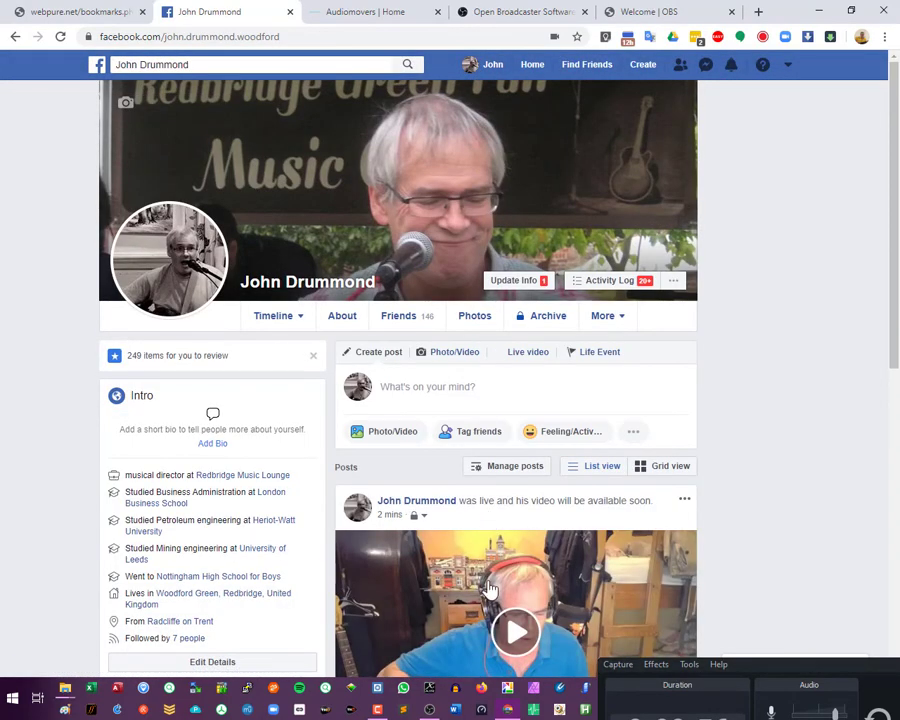
left_click(481, 587)
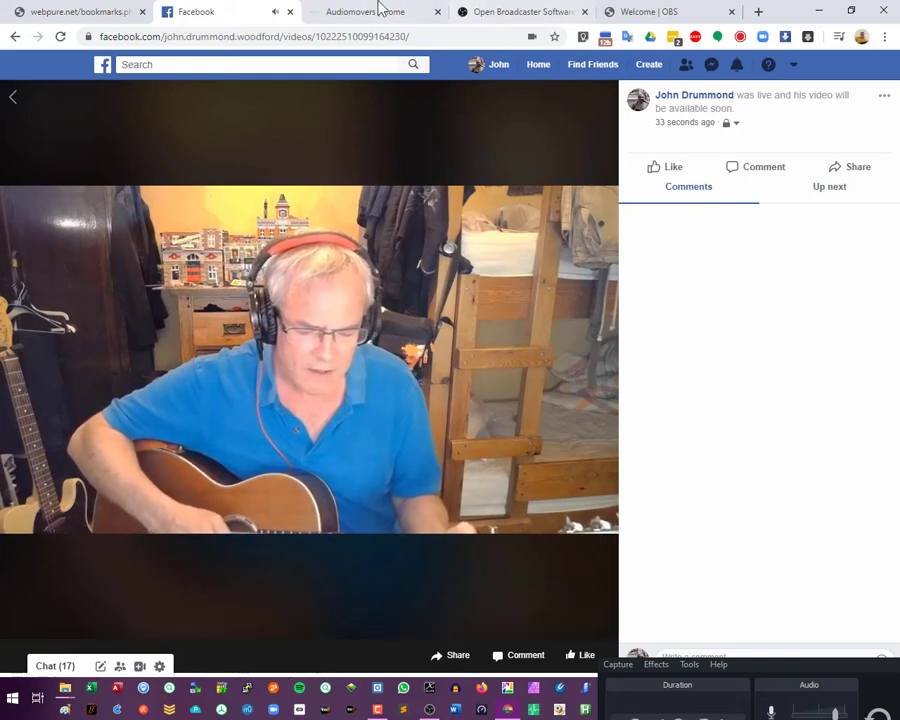
Return to the Facebook profile page, switch to OBS Studio and stop the stream
left_click(500, 65)
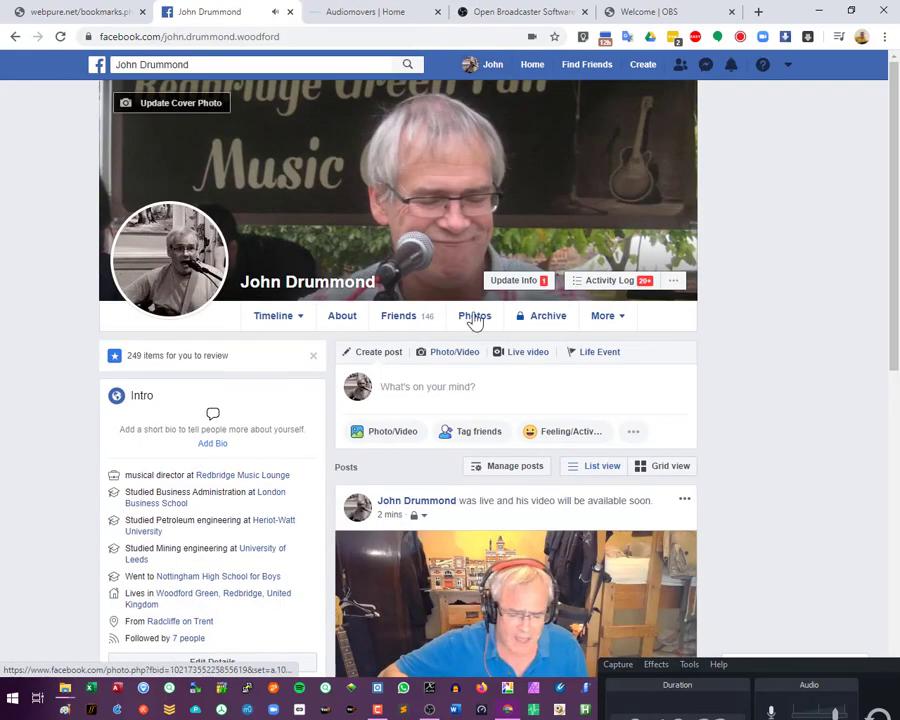
left_click(428, 710)
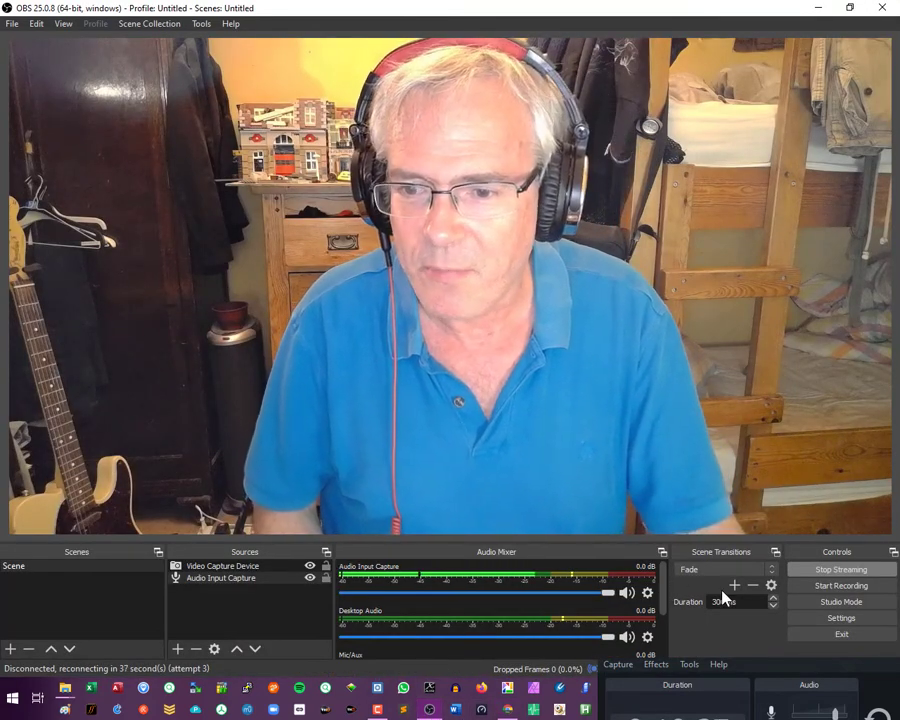
left_click(812, 570)
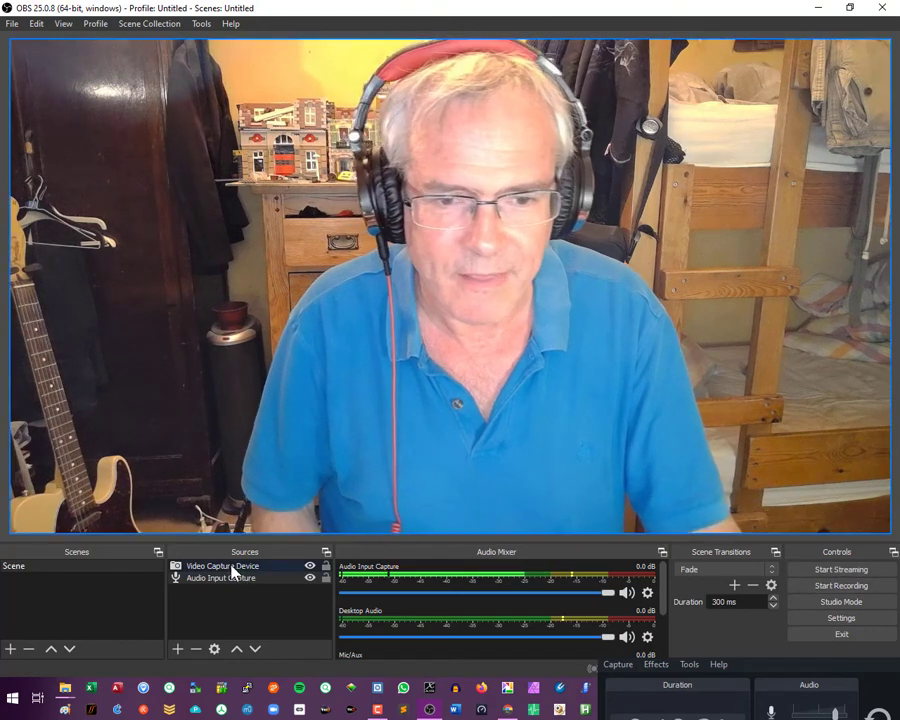
Turn on automatic exposure in the camera controls of the Video Capture Device source
left_click(236, 567)
right_click(236, 567)
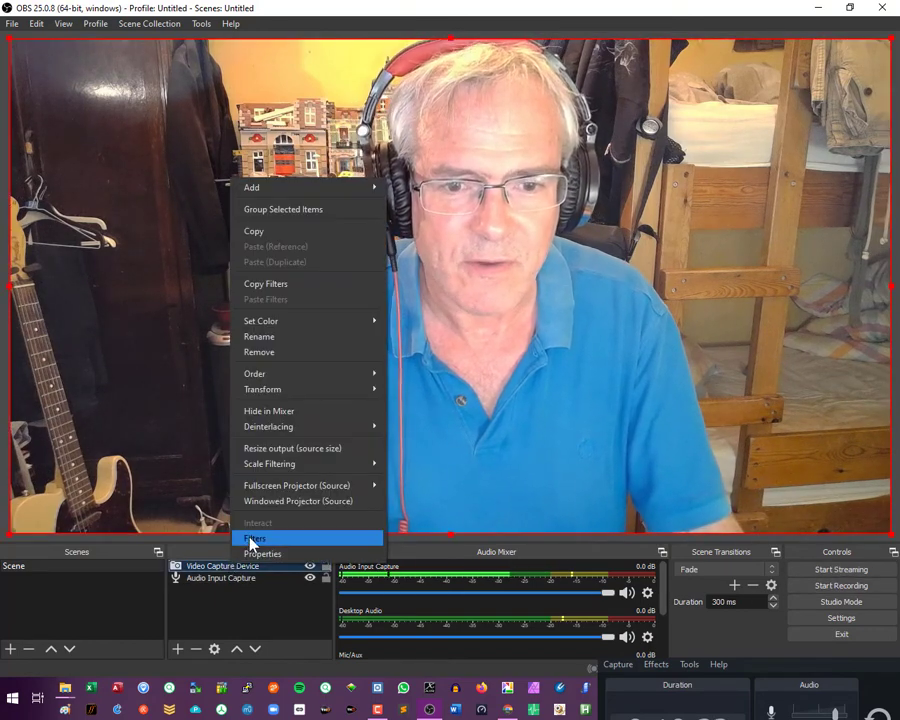
left_click(258, 554)
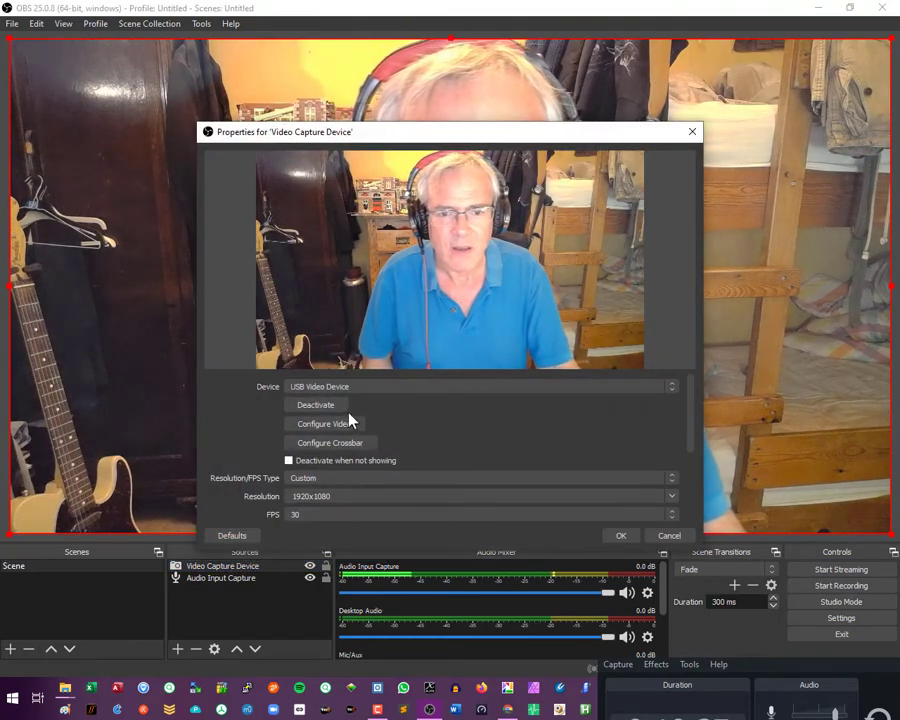
left_click(331, 425)
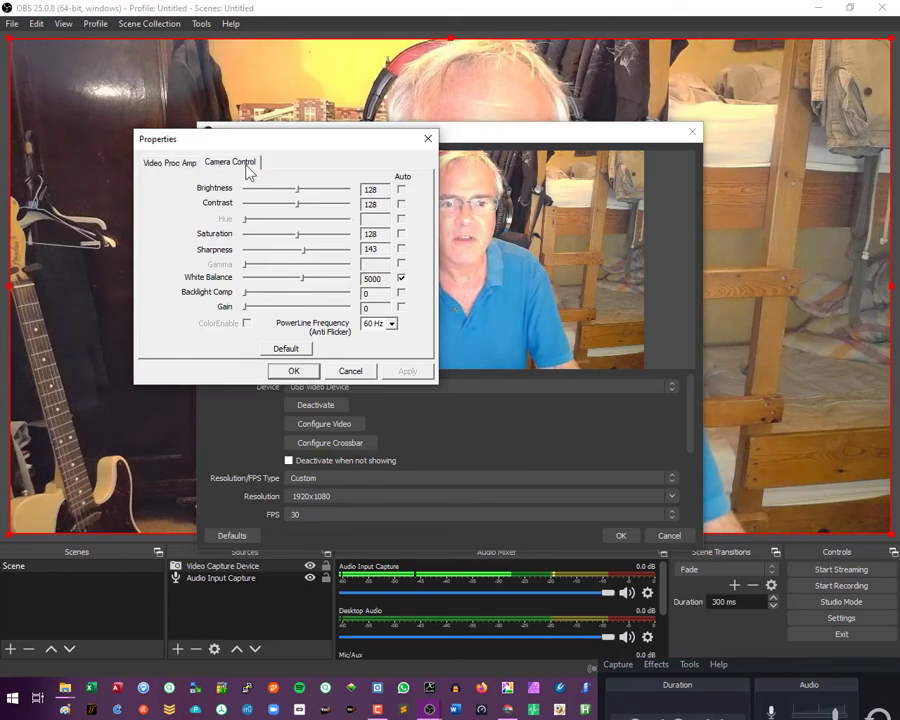
left_click(246, 166)
left_click(388, 226)
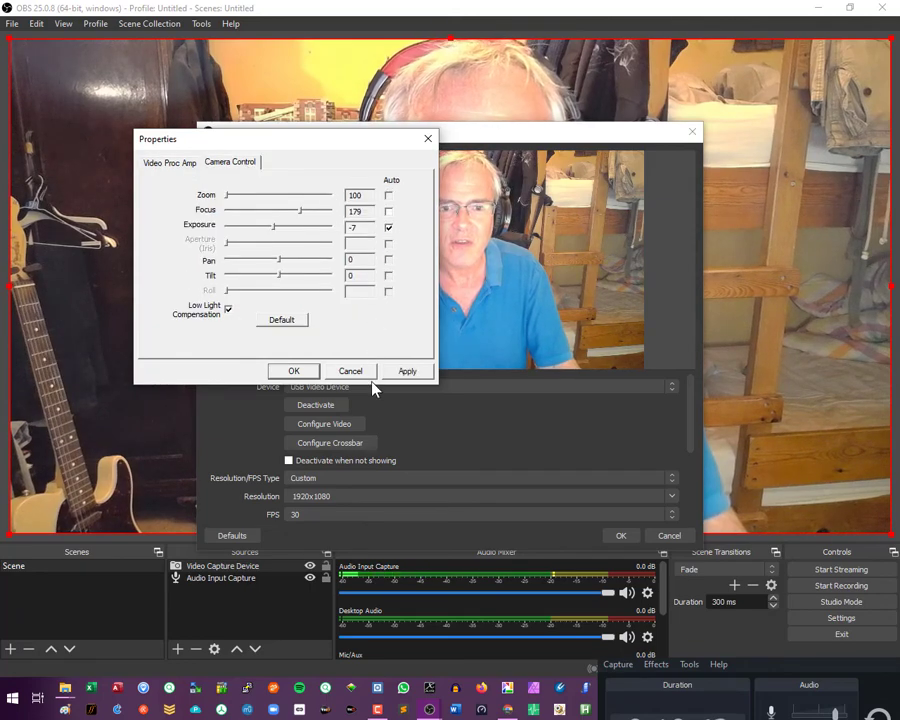
left_click(290, 371)
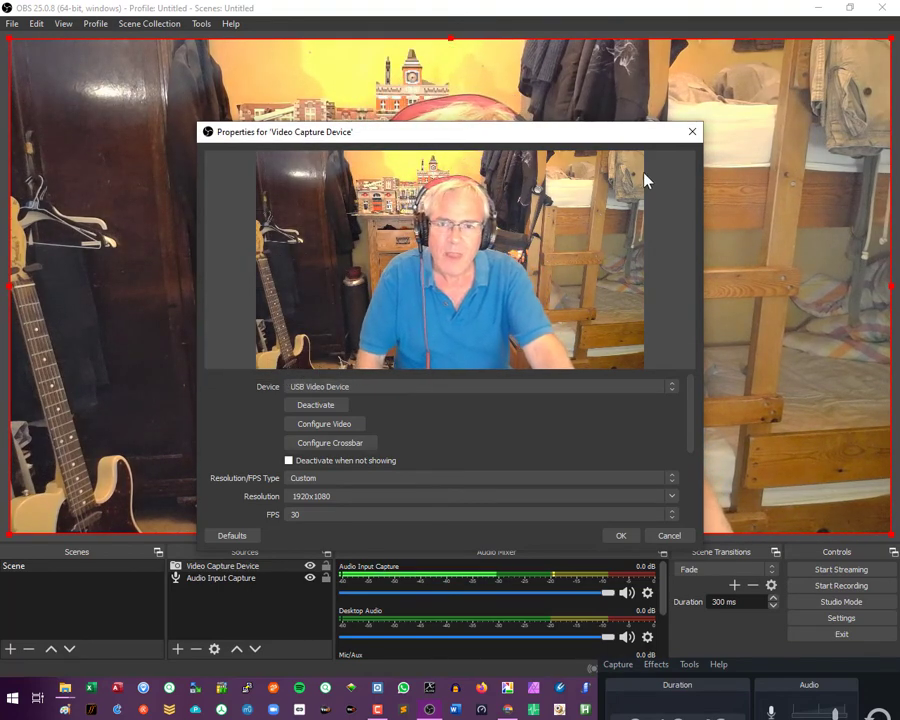
left_click(691, 132)
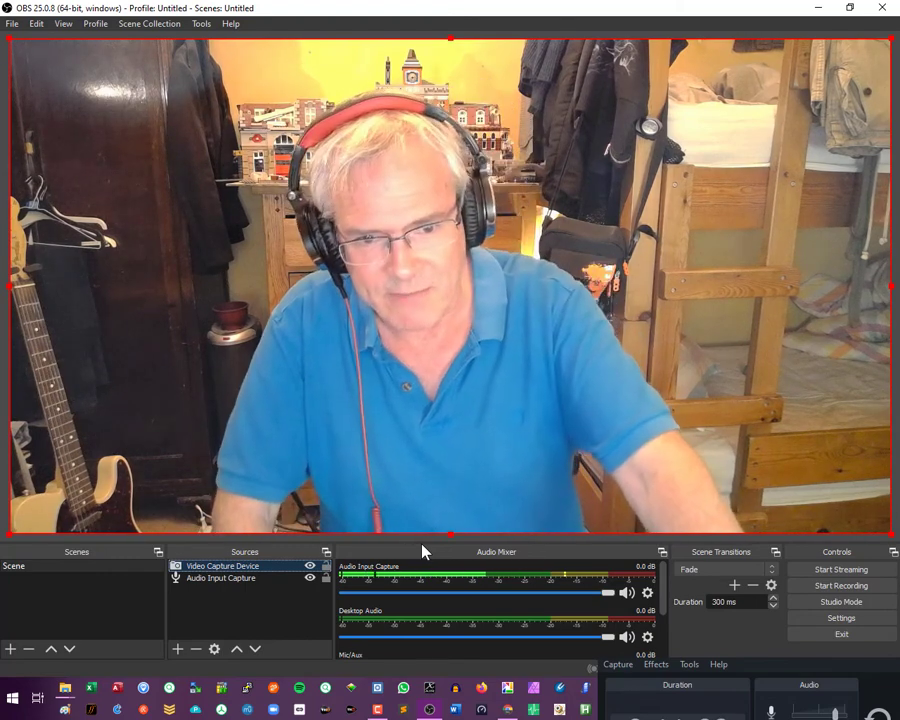
Set the sync offset of the Audio Input Capture source to 200 ms in the advanced audio properties
left_click(648, 594)
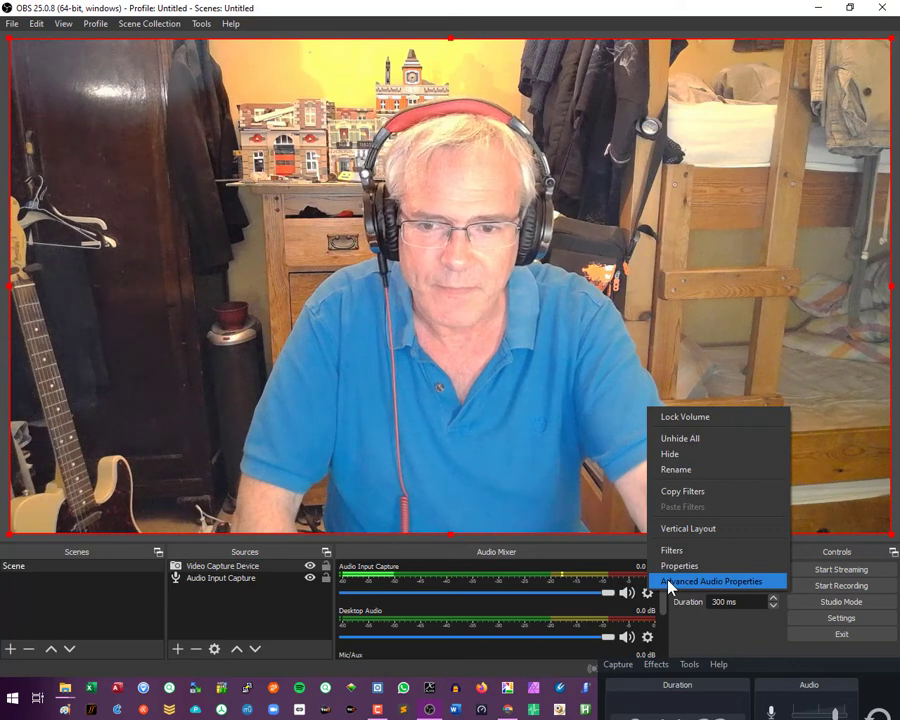
left_click(655, 582)
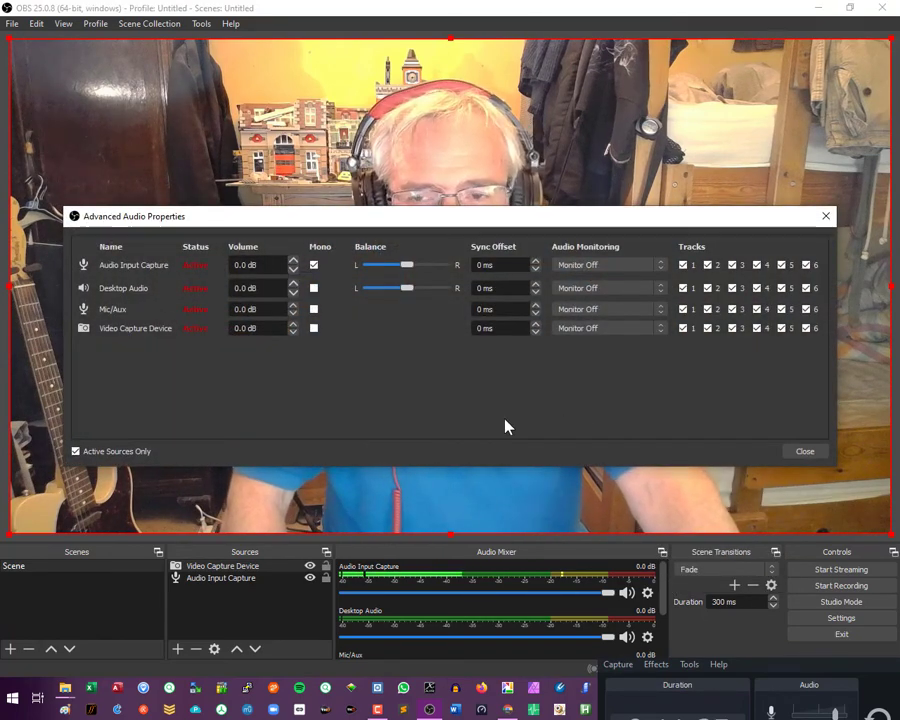
left_click(492, 265)
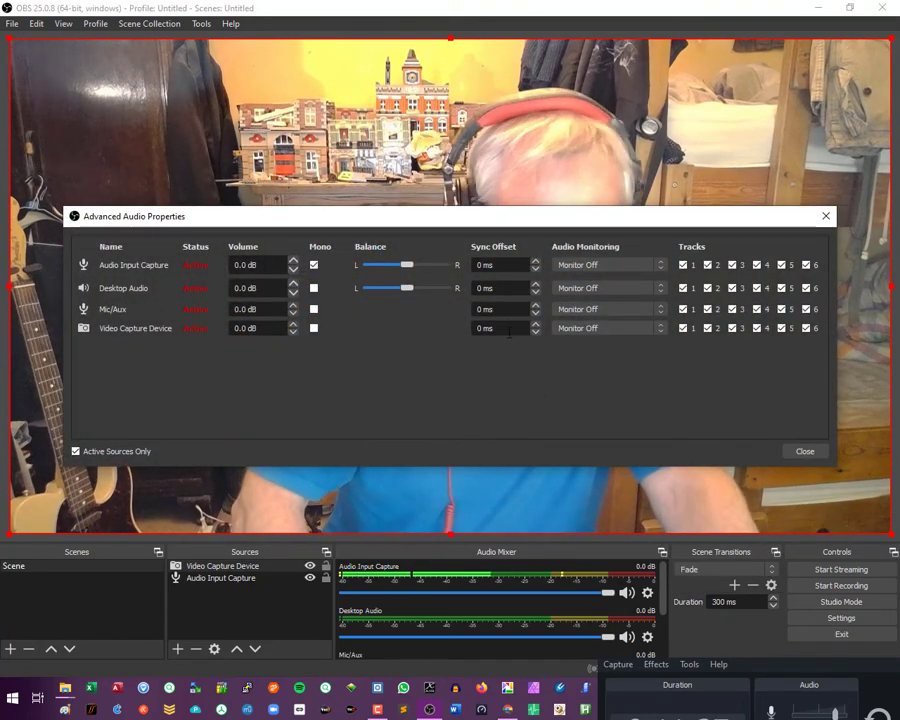
double_click(492, 265)
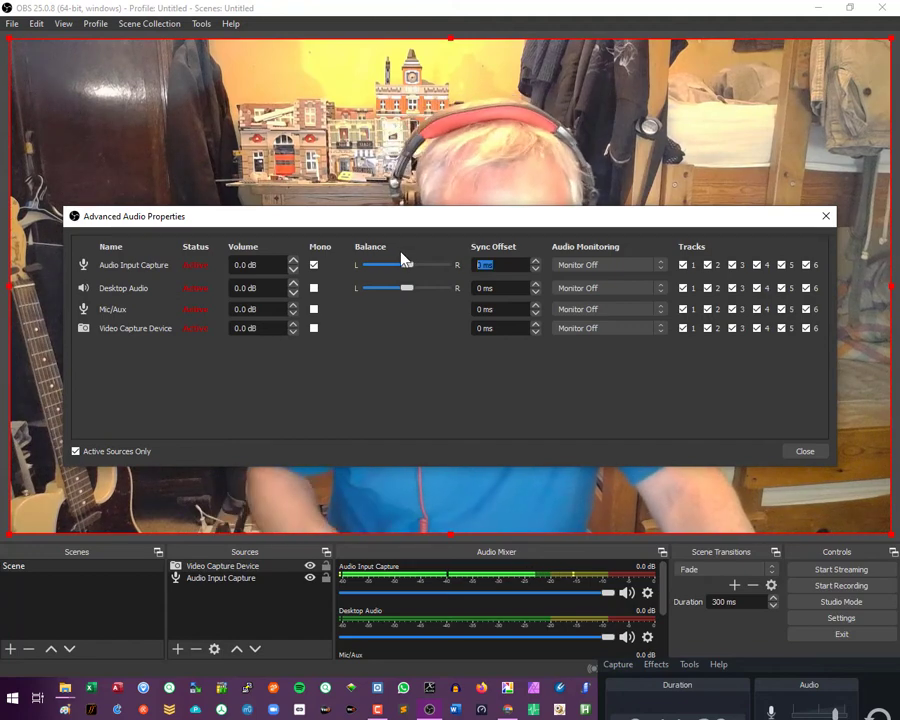
type("200")
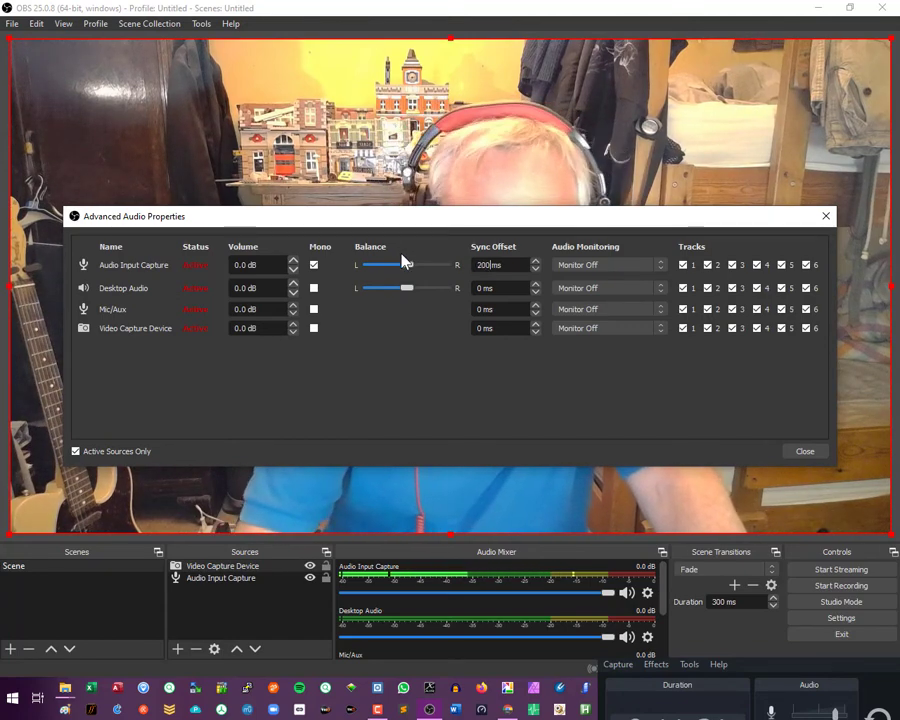
left_click(800, 455)
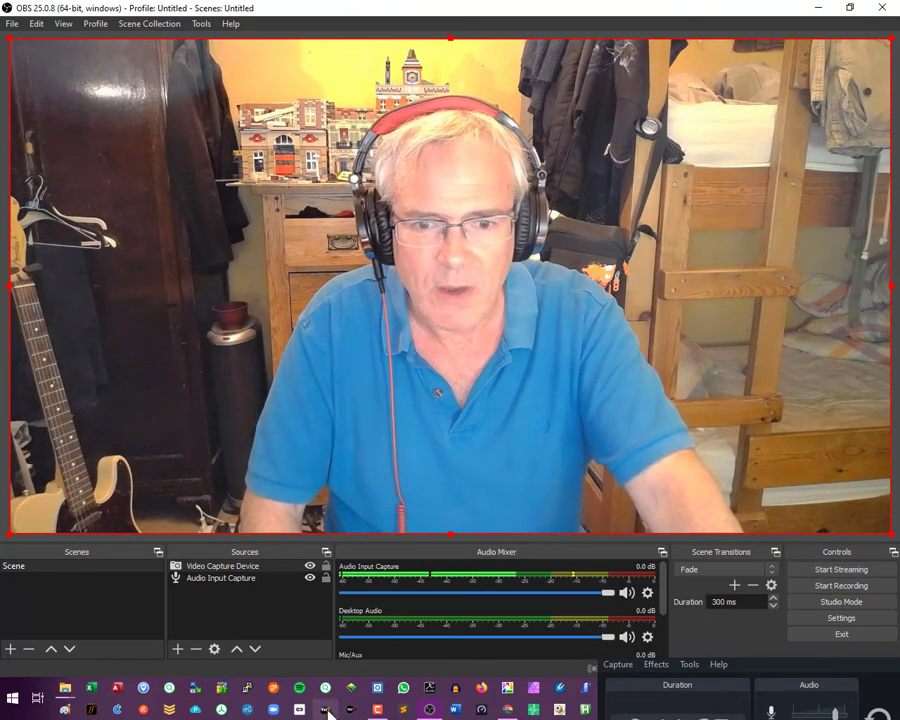
Create a new Facebook live video in Chrome using the stream key method, then switch back to OBS Studio
left_click(507, 709)
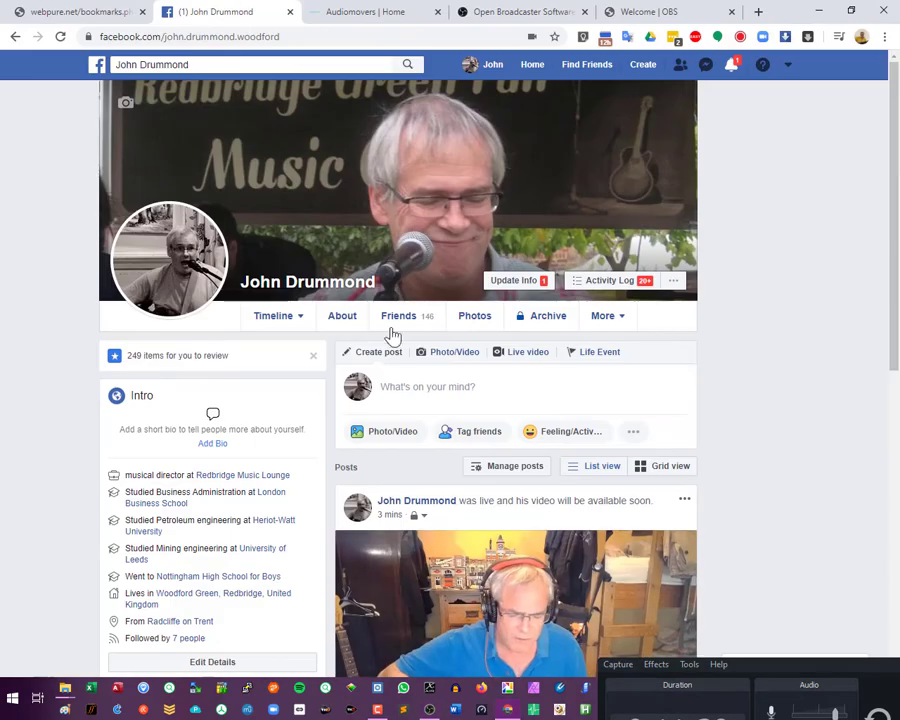
left_click(529, 360)
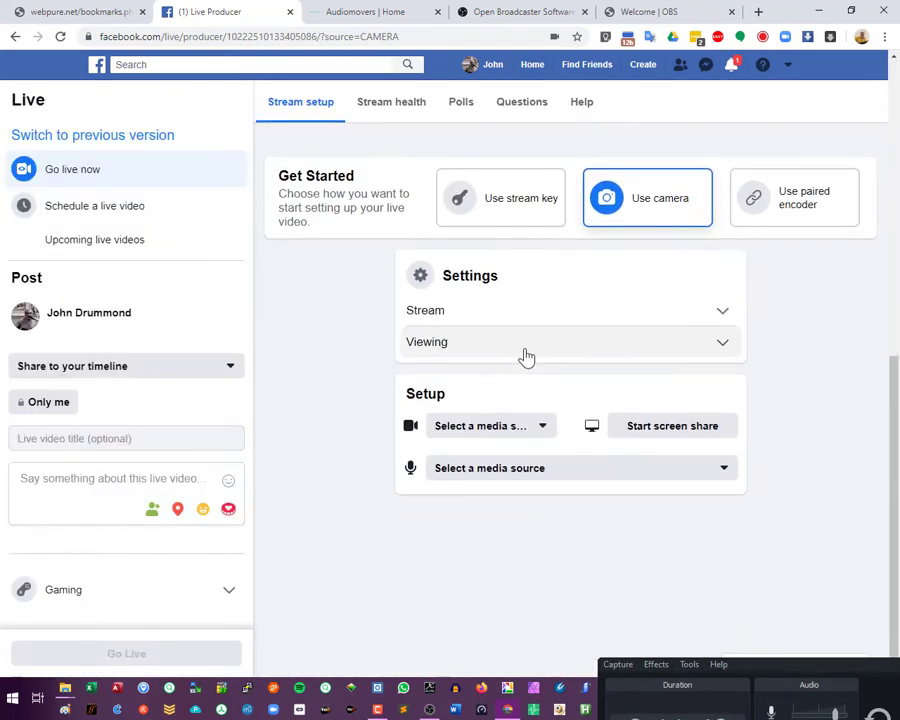
left_click(510, 200)
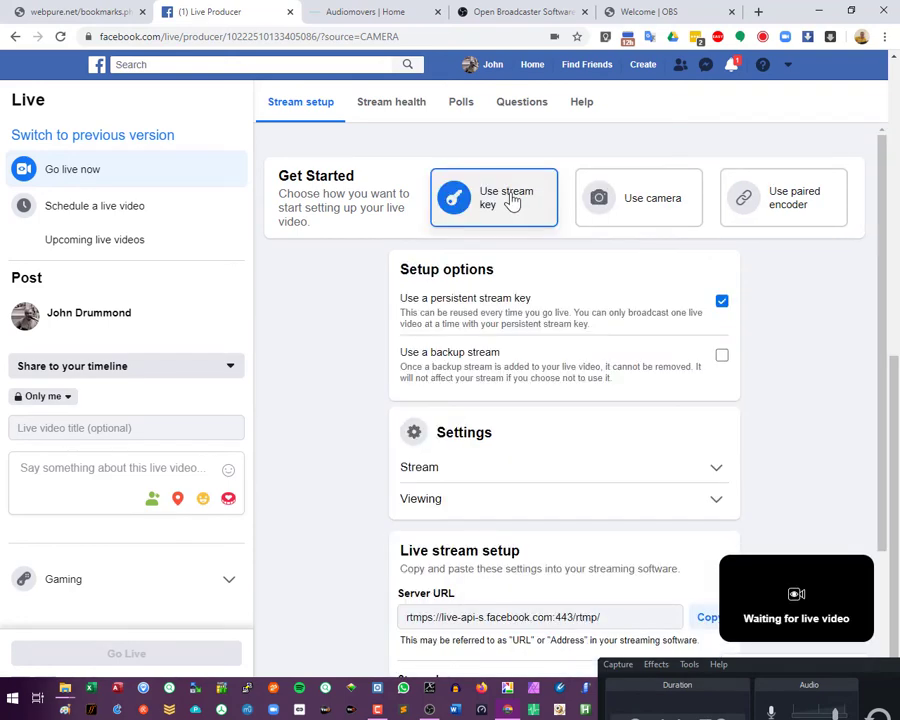
scroll(689, 502, "down", 3)
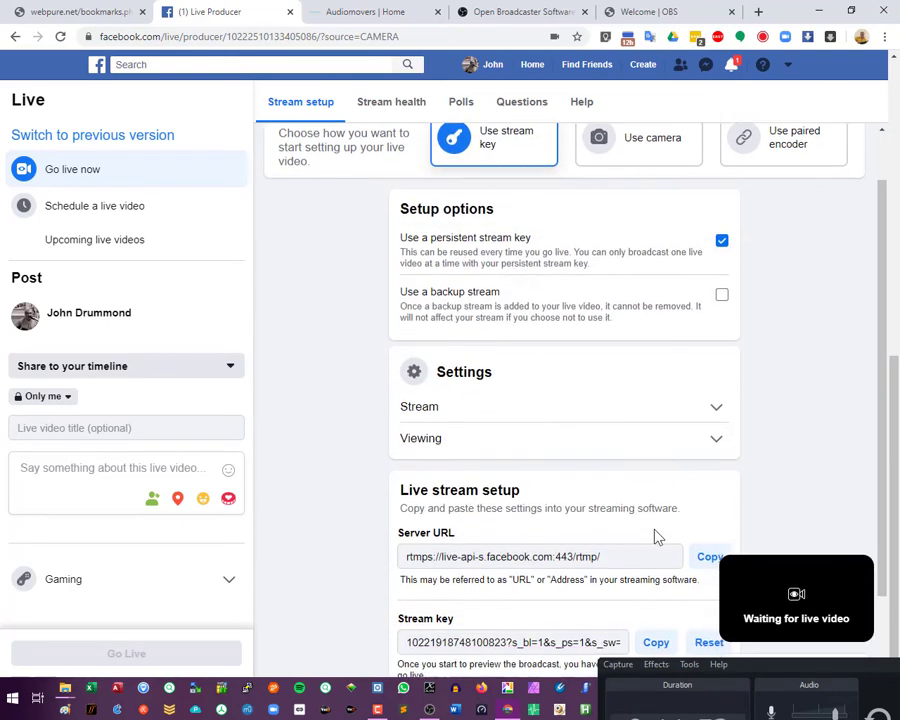
left_click(429, 709)
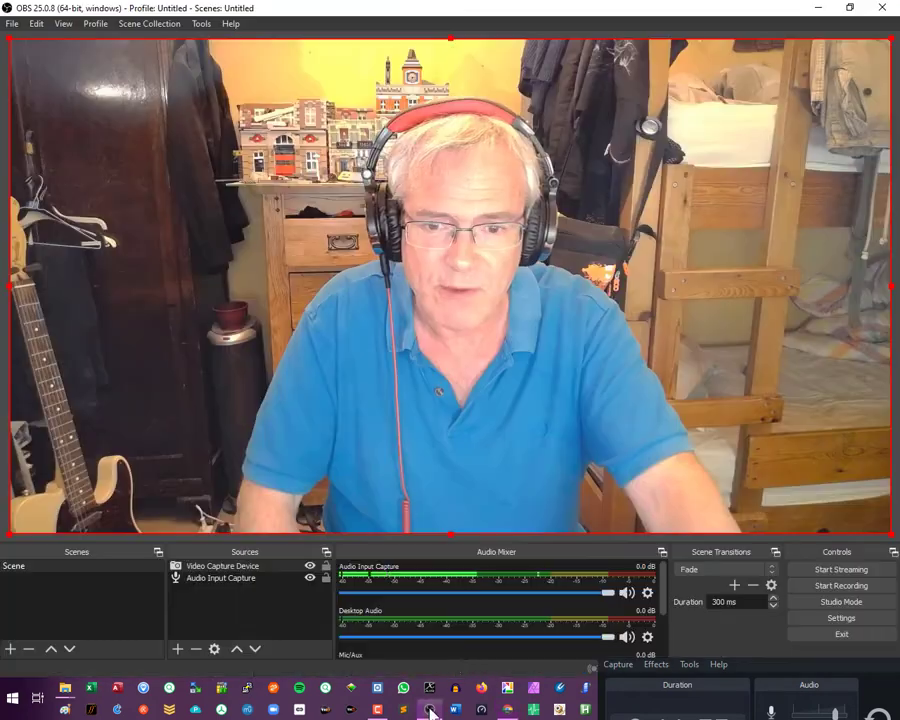
Start streaming in OBS Studio, then switch to the Facebook Live Producer page in Chrome and go live
left_click(820, 571)
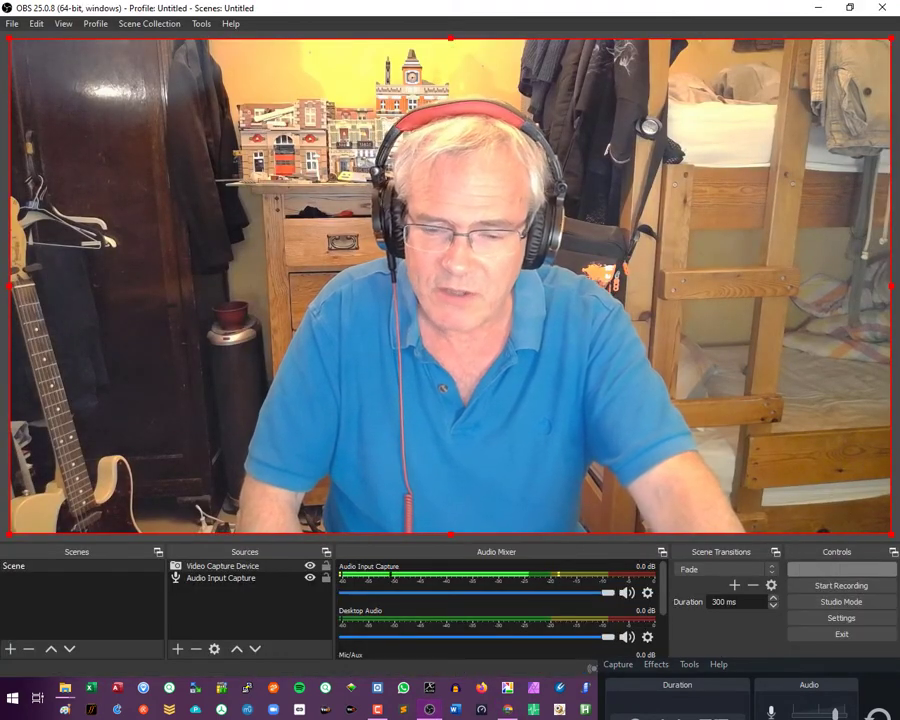
left_click(481, 700)
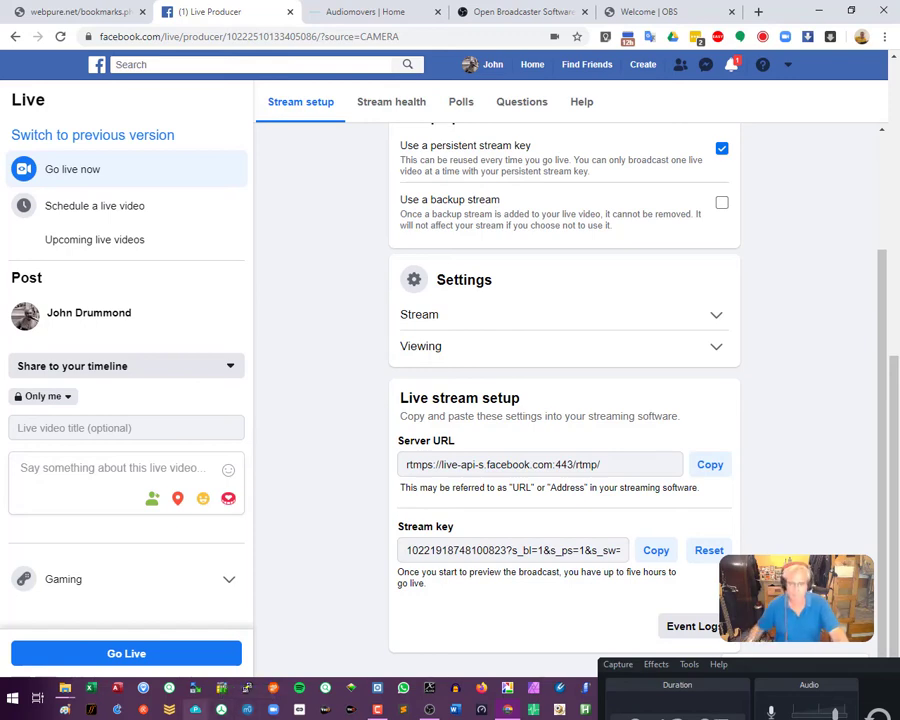
left_click(133, 656)
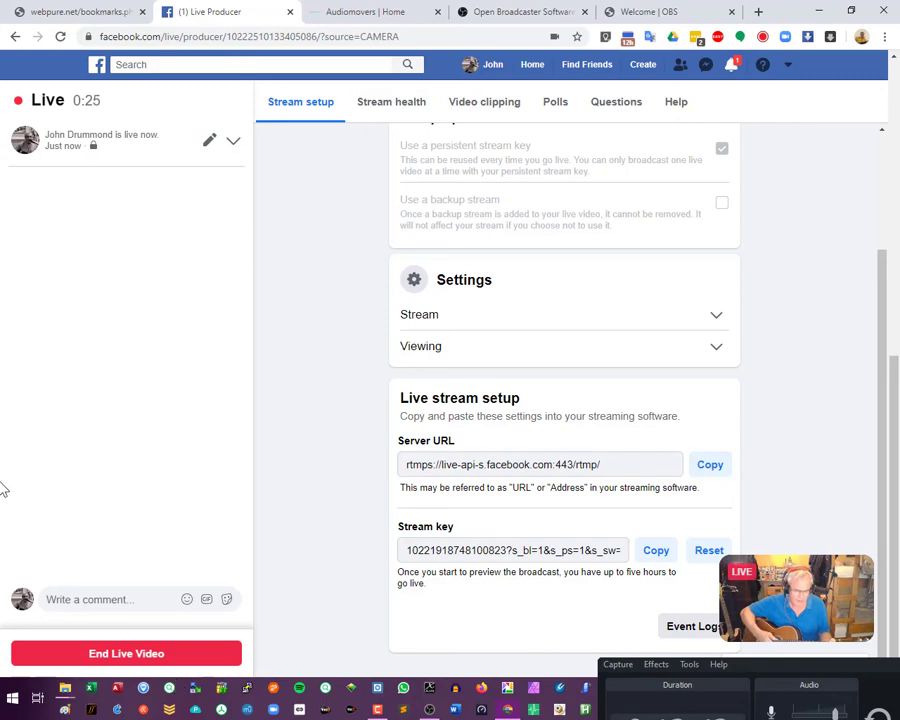
End the Facebook live video and play back its recording from the profile page, then return to the profile
left_click(148, 656)
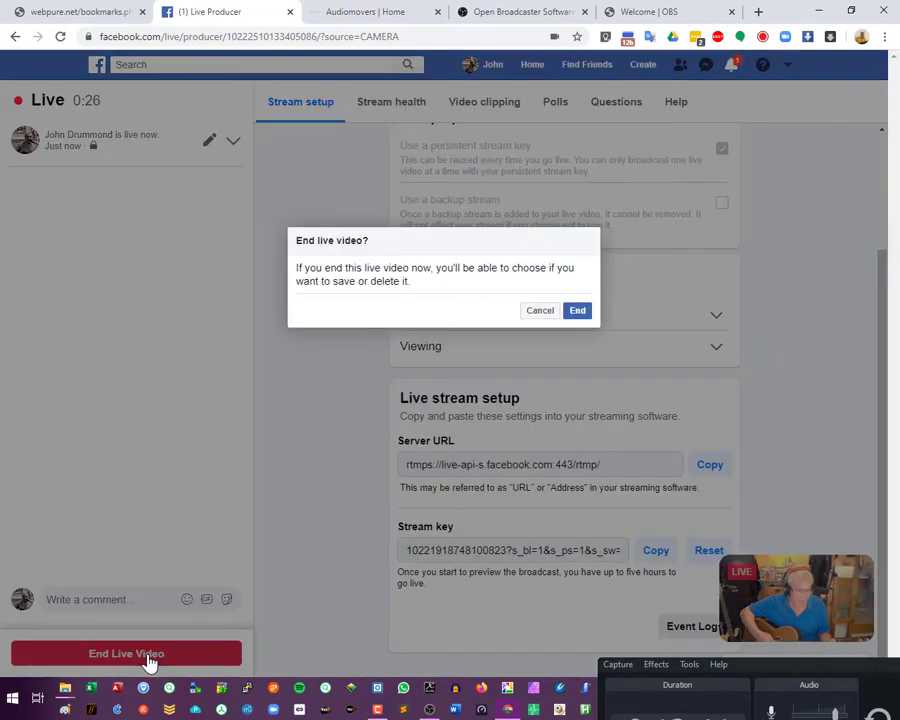
left_click(578, 310)
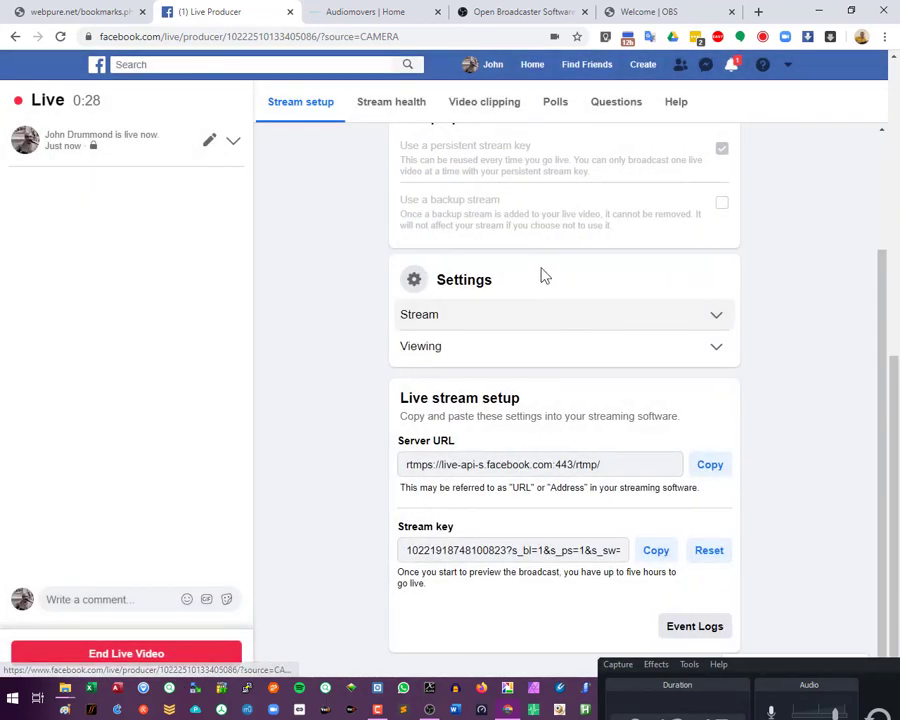
left_click(491, 68)
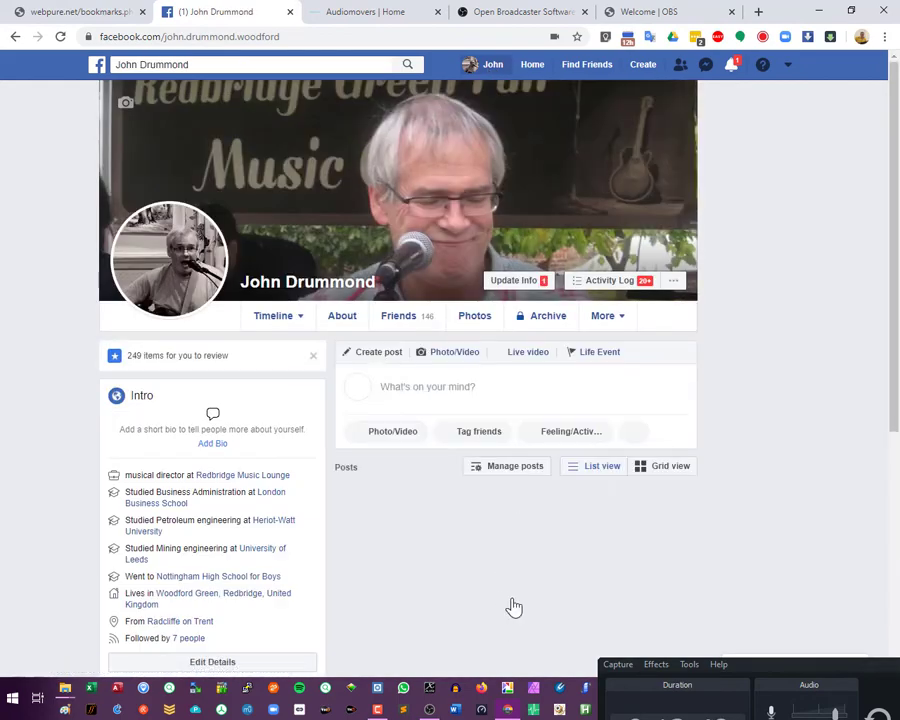
scroll(557, 568, "down", 2)
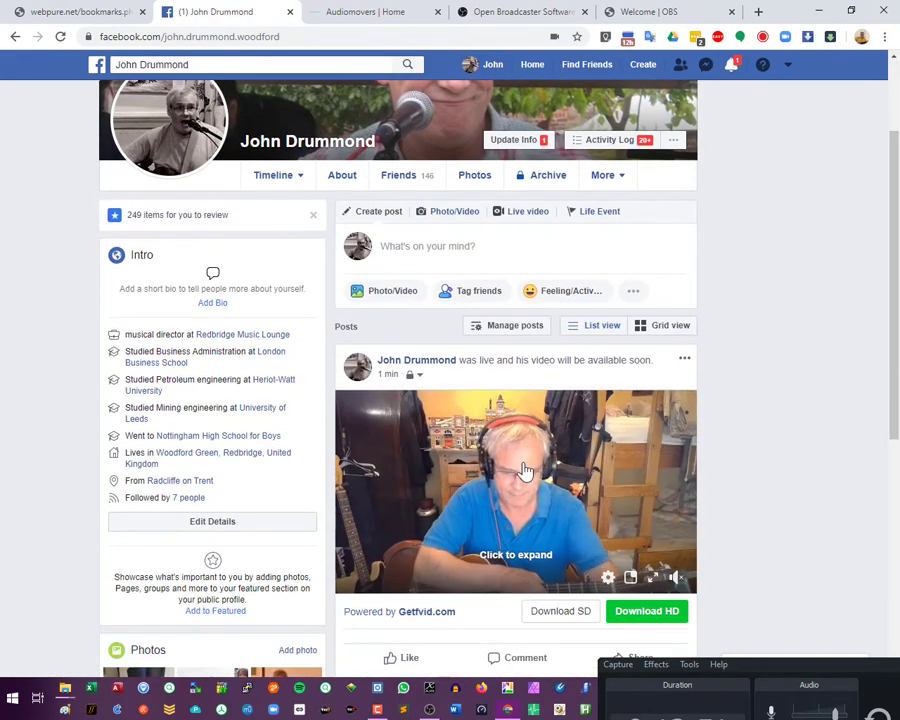
left_click(518, 481)
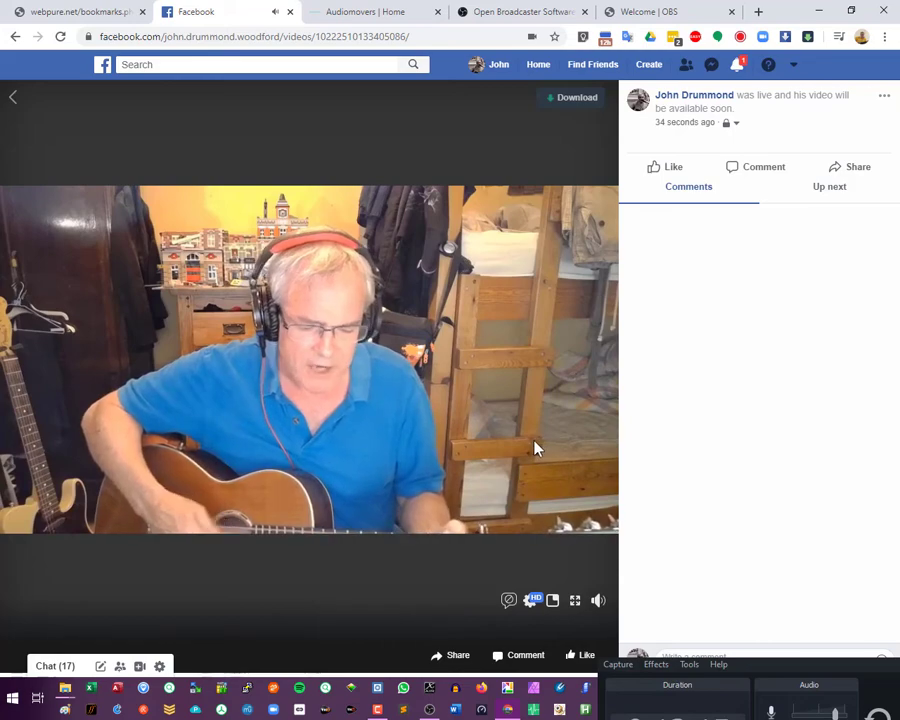
left_click(500, 66)
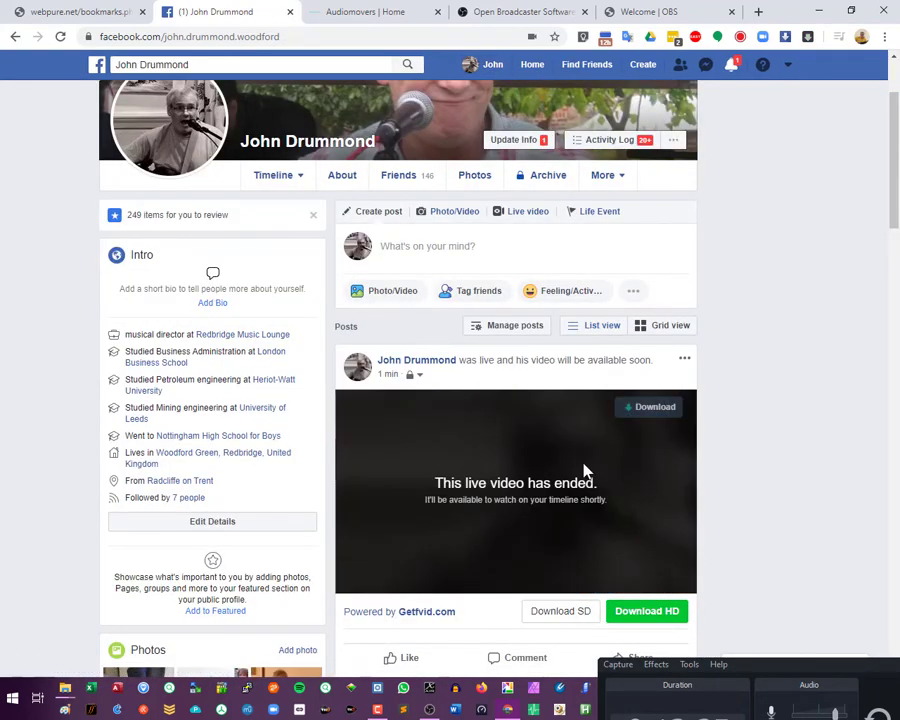
Switch back to OBS Studio, review the sync offset in the advanced audio properties, and stop the stream
left_click(637, 9)
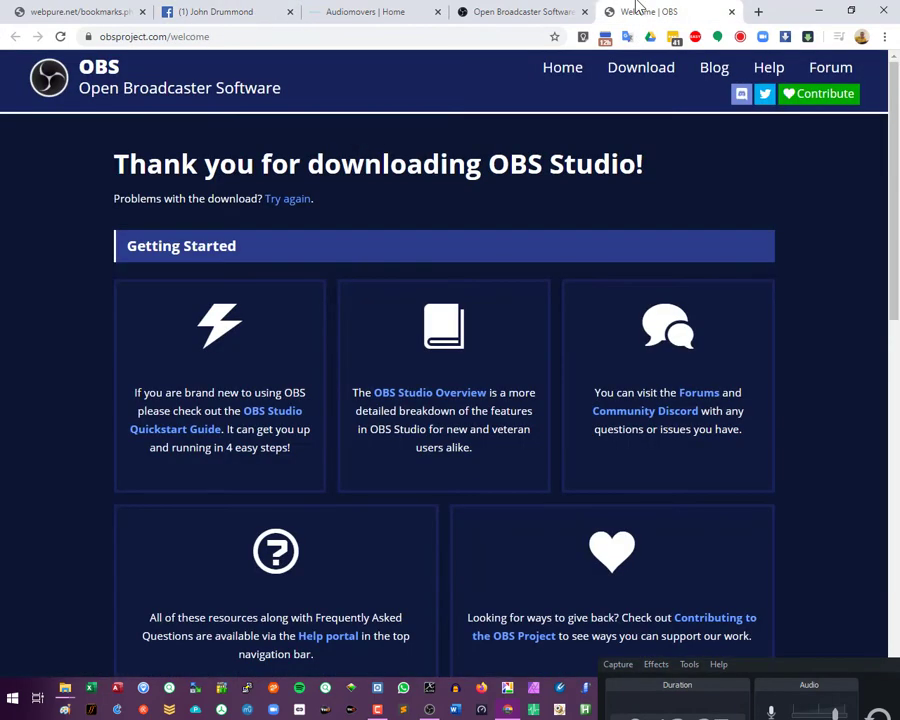
left_click(429, 709)
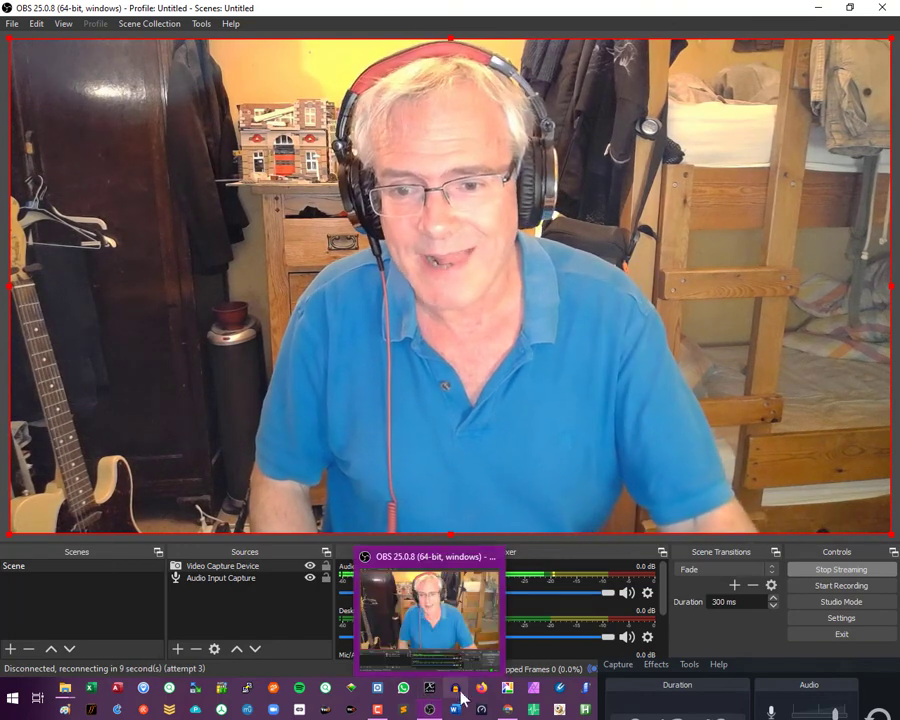
left_click(647, 592)
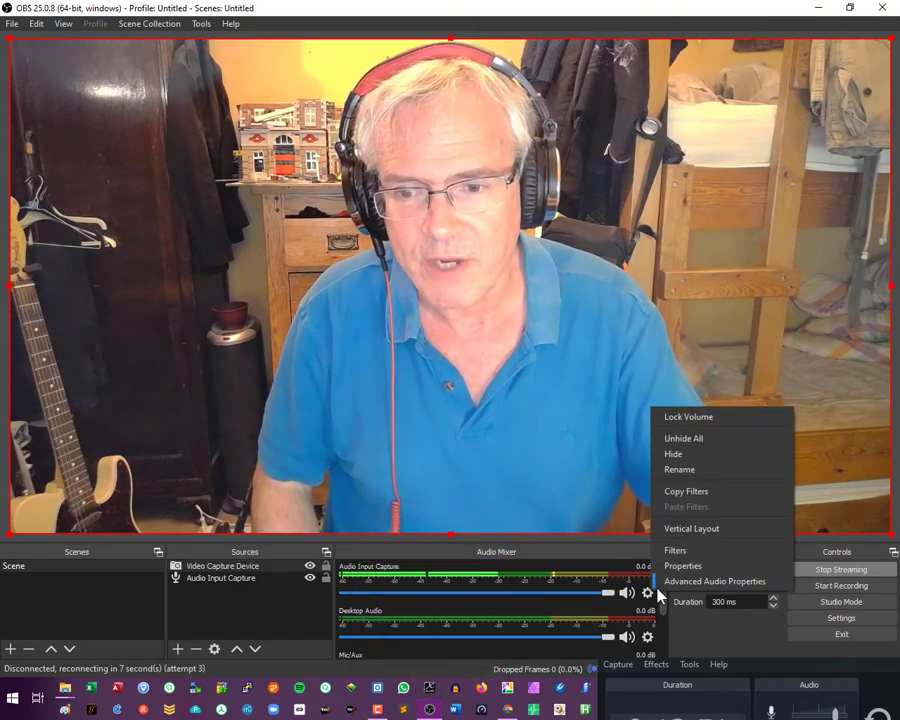
left_click(662, 584)
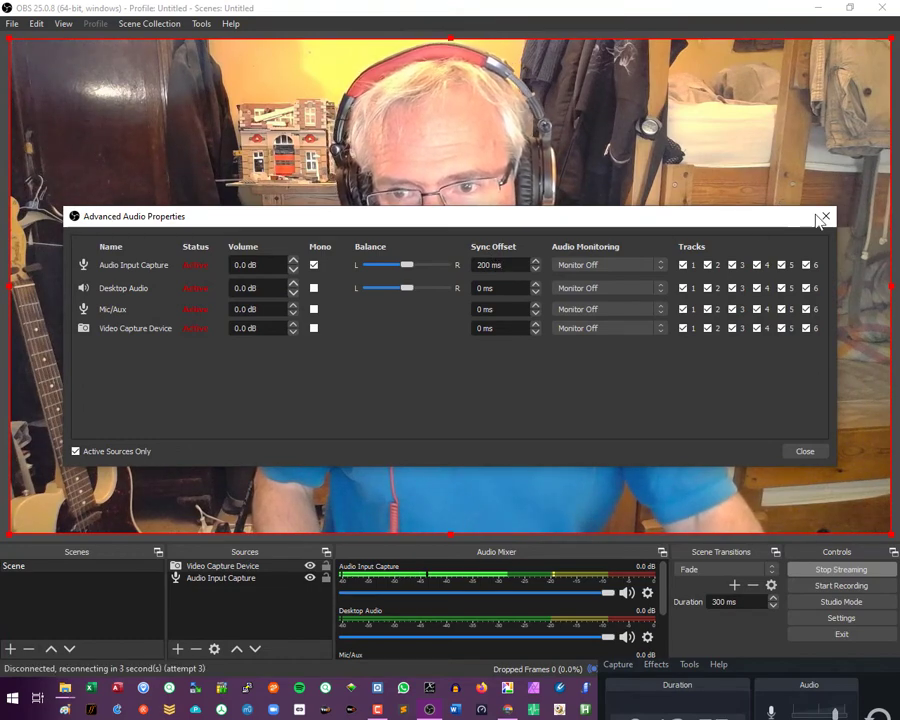
left_click(825, 217)
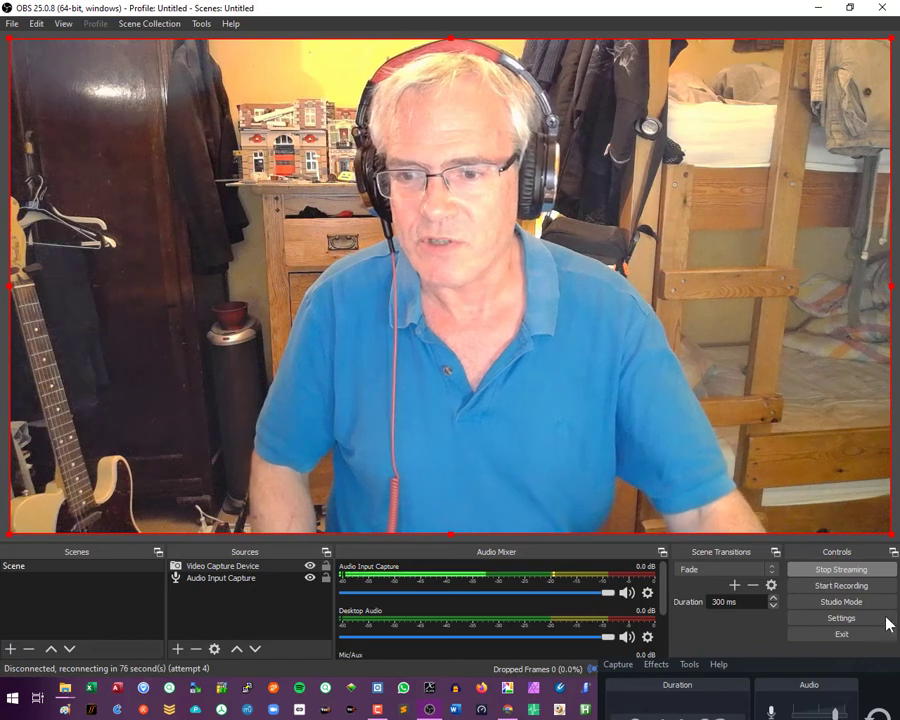
left_click(810, 570)
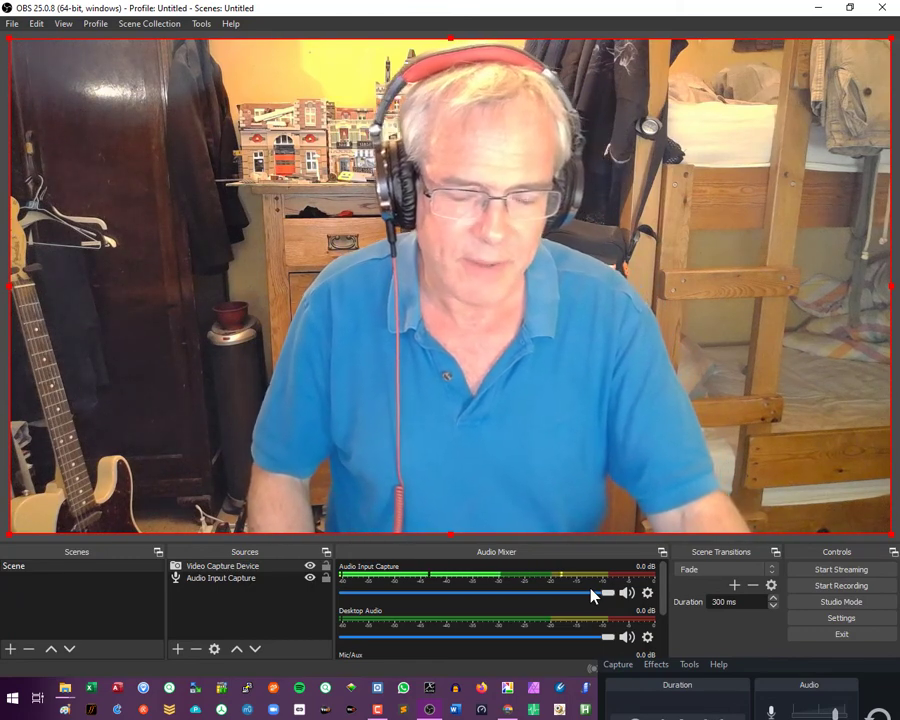
left_click(618, 664)
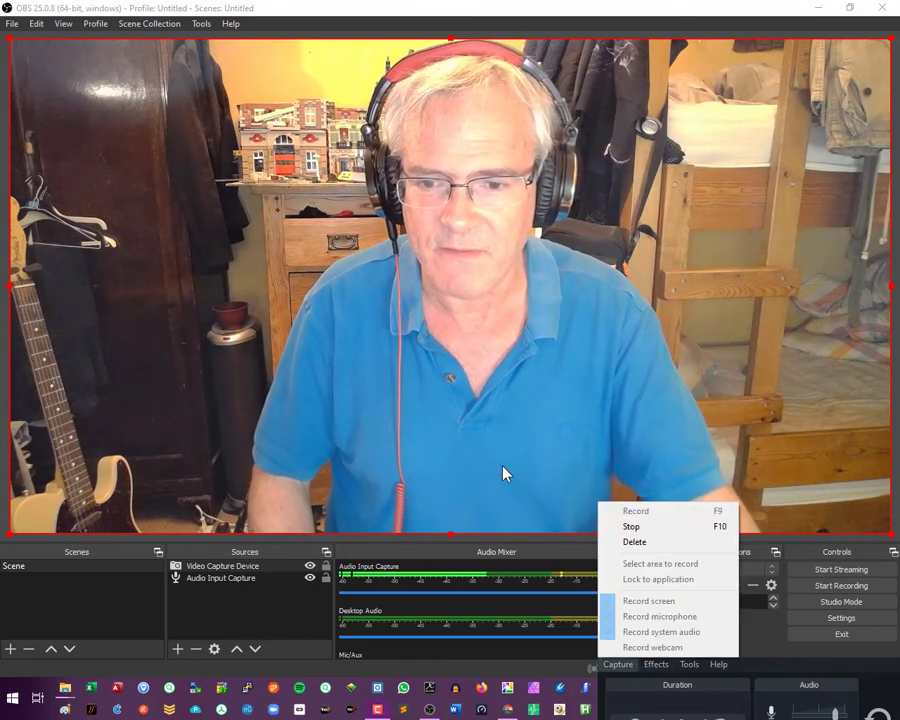
left_click(657, 697)
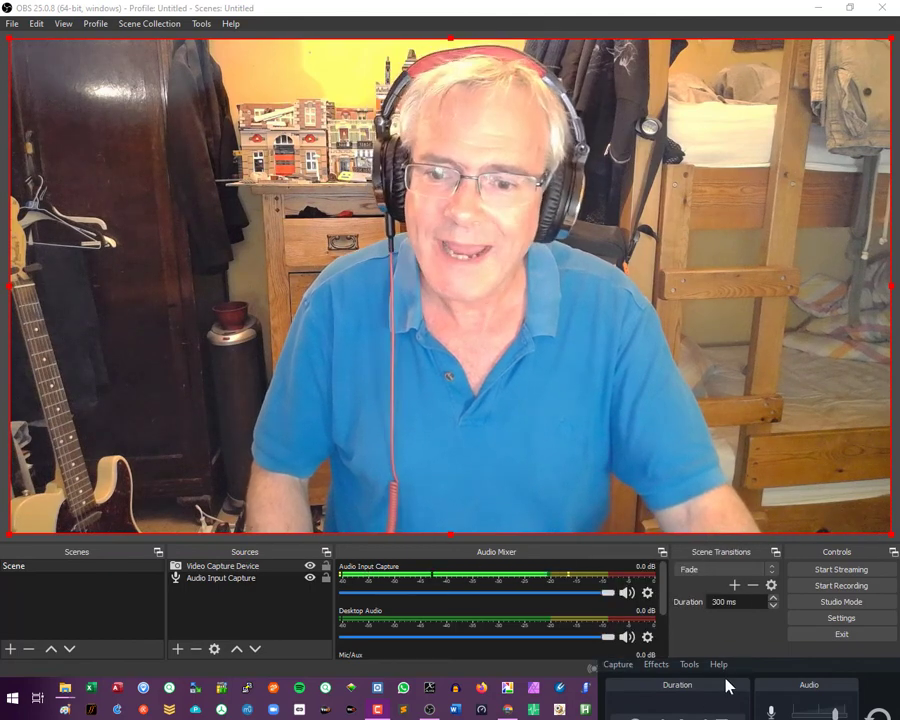
left_click_drag(743, 672, 604, 600)
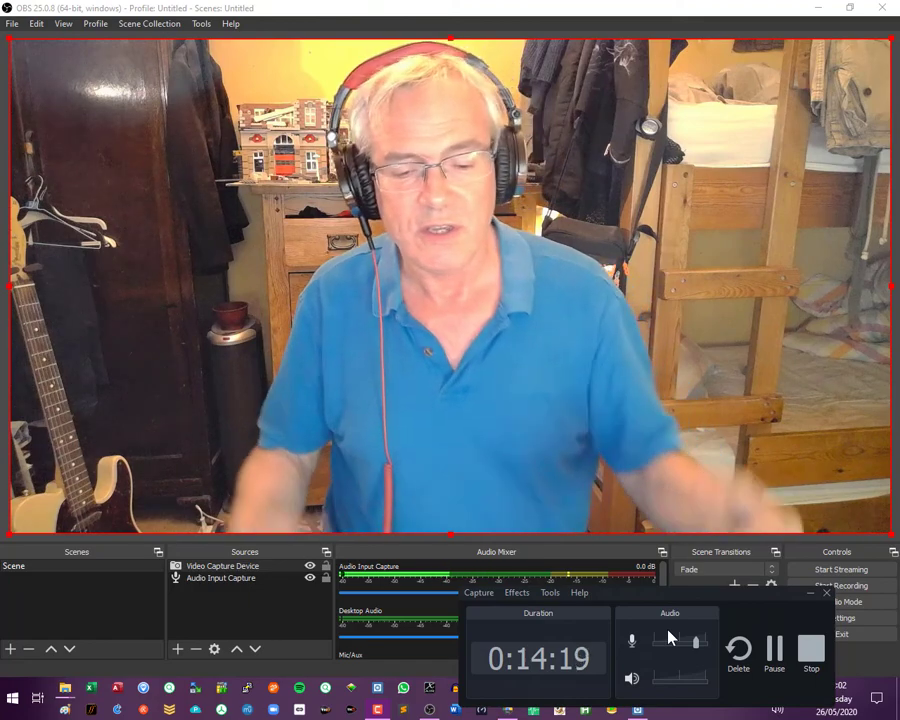